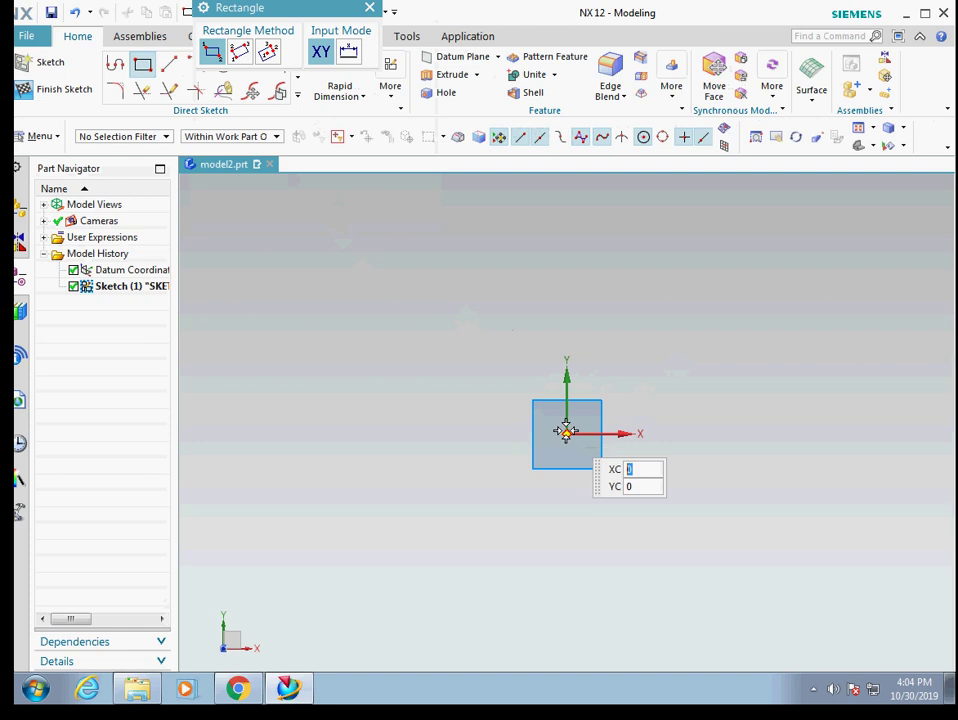
Sketch a rectangle about 93 mm wide and 87 mm high around the origin.
left_click(470, 344)
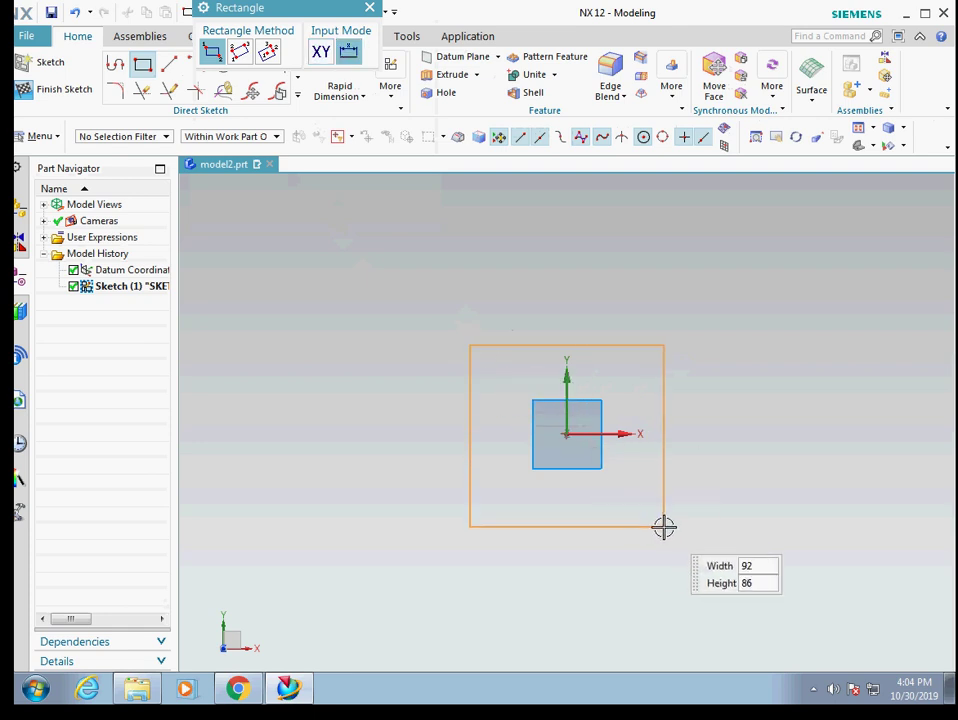
left_click(667, 529)
key("Escape")
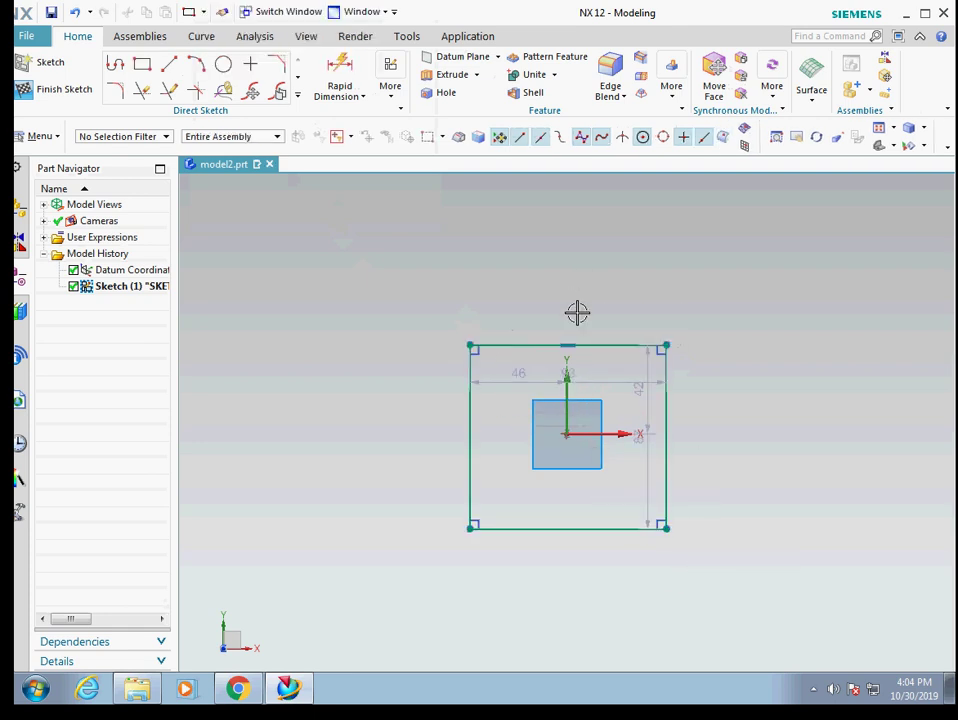
Move the rectangle's four automatic dimensions outside its outline, horizontal ones above it and vertical ones beside it.
left_click_drag(532, 374, 517, 303)
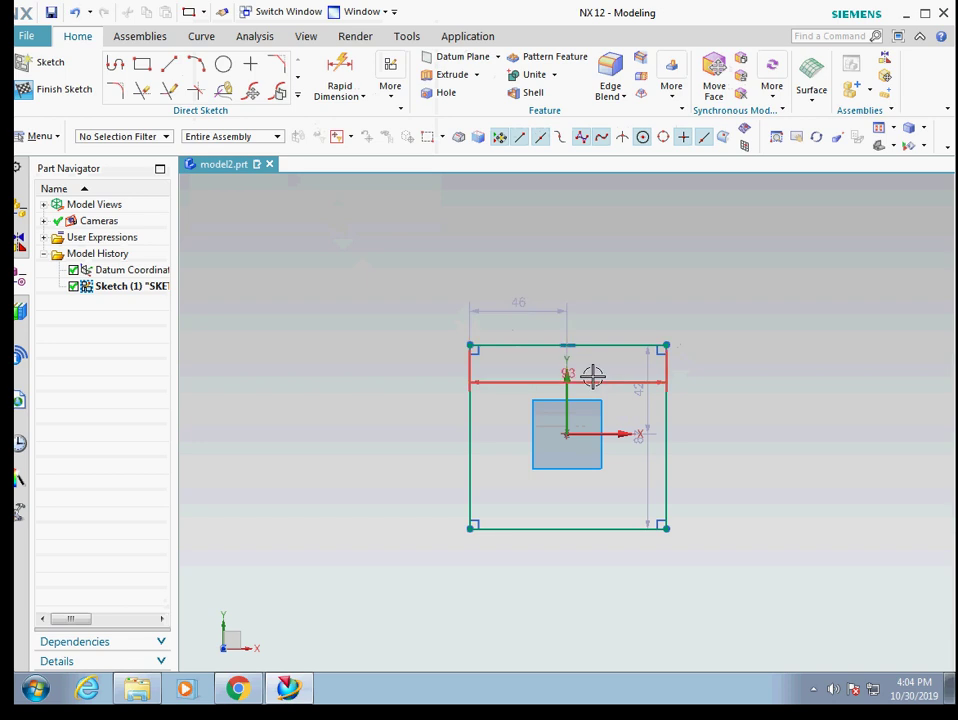
left_click_drag(592, 370, 592, 263)
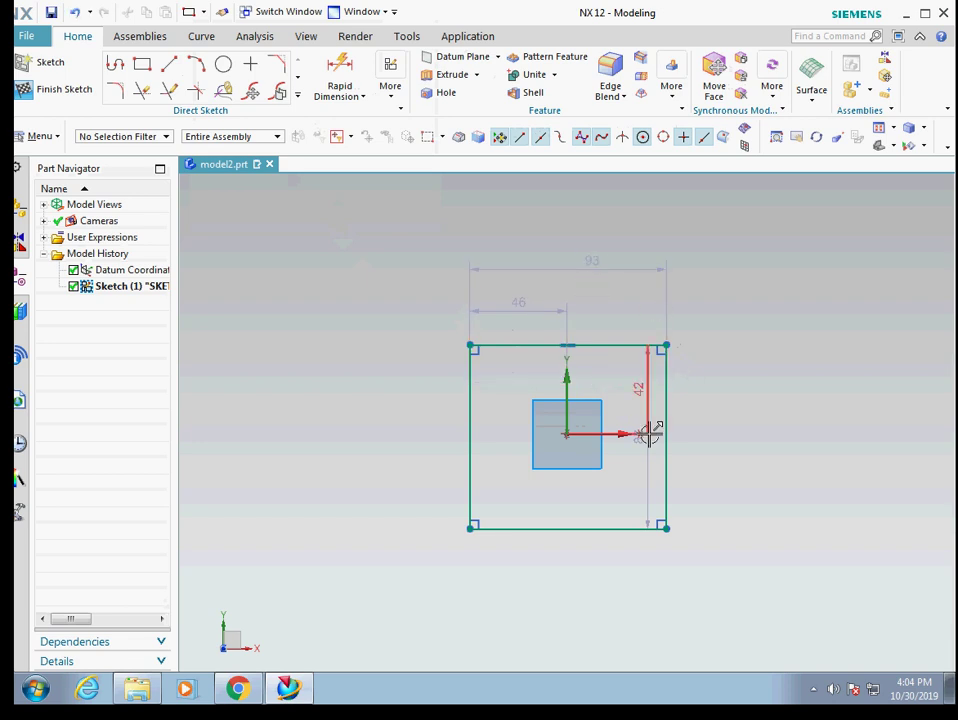
left_click_drag(637, 440, 725, 445)
left_click_drag(637, 387, 689, 390)
Set the rectangle's width to 100 mm and the distance from its left edge to the Y axis to 50 mm.
double_click(590, 260)
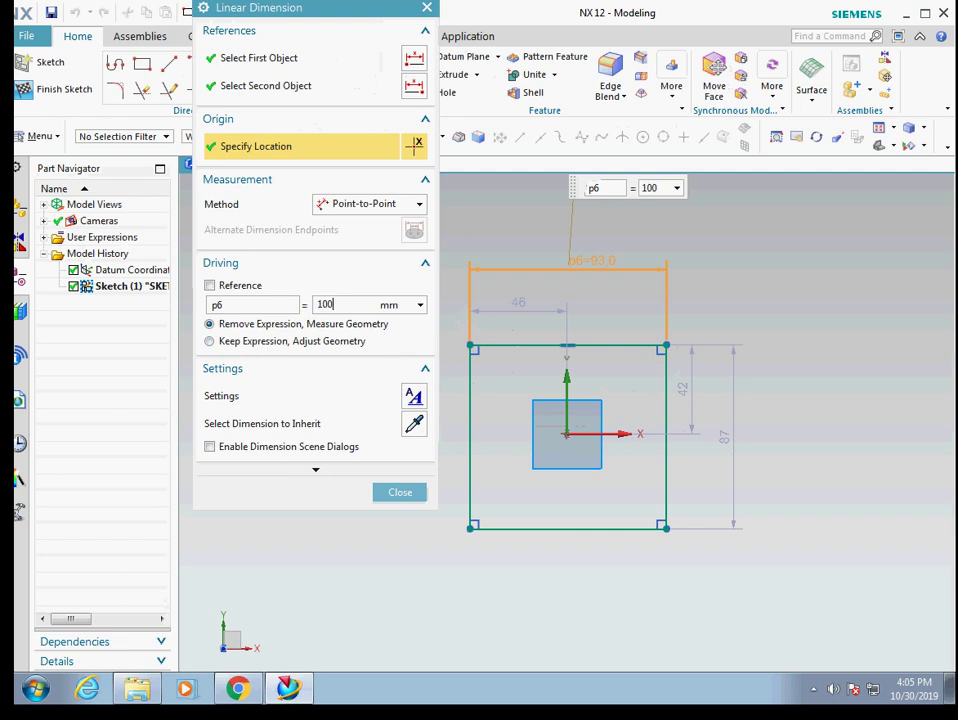
left_click(399, 491)
double_click(519, 293)
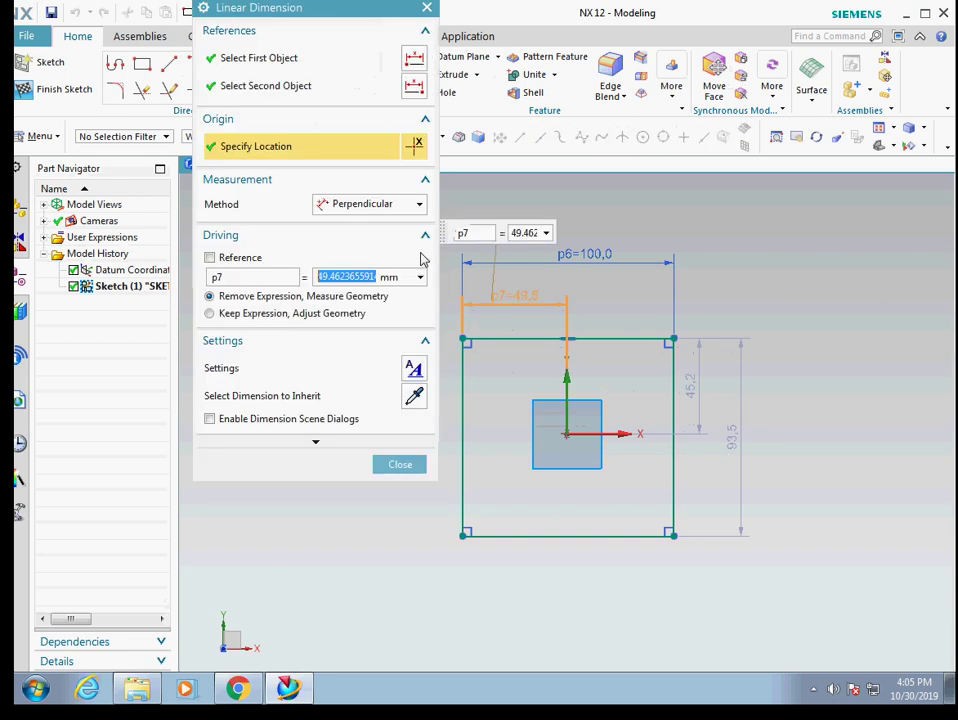
type("50")
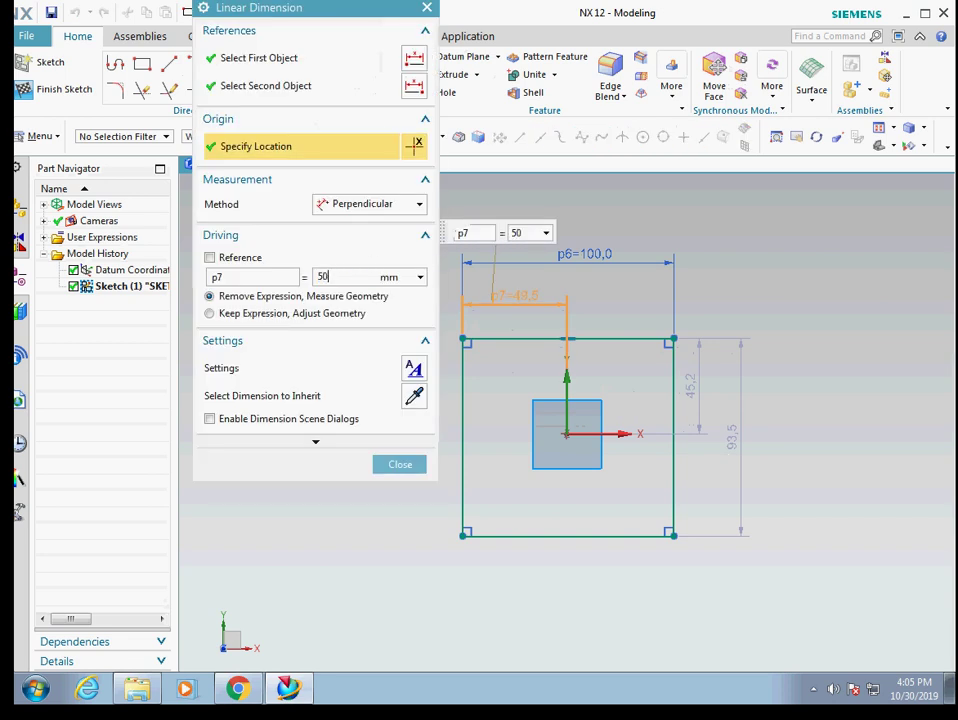
left_click(399, 463)
Set the distance from the rectangle's upper edge to the X axis to 50 mm and its height to 100 mm.
double_click(691, 392)
type("50")
left_click(401, 464)
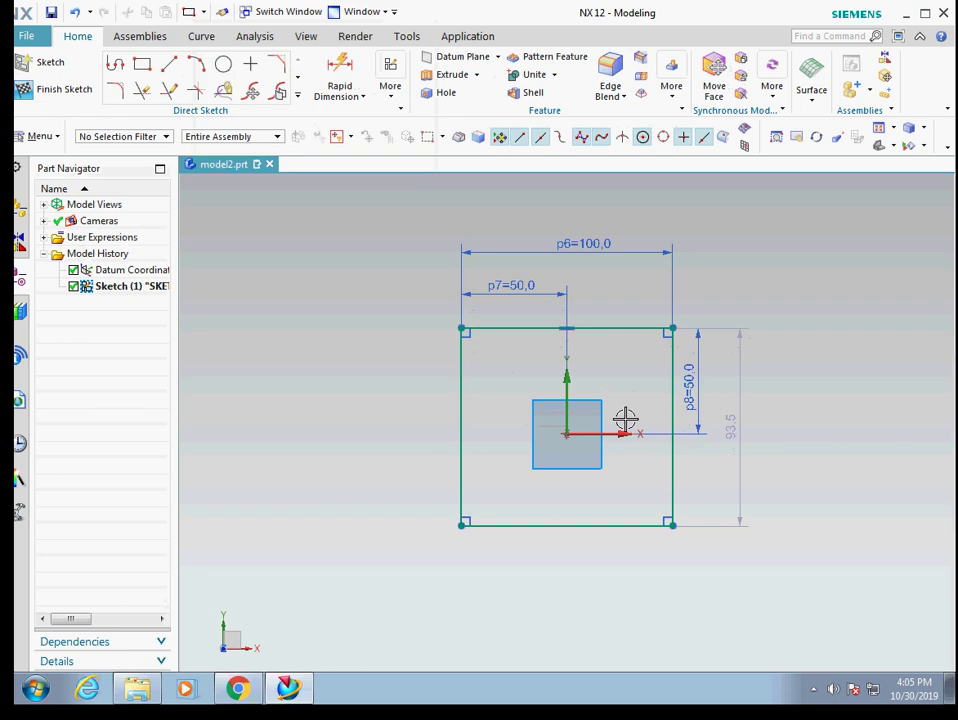
double_click(727, 428)
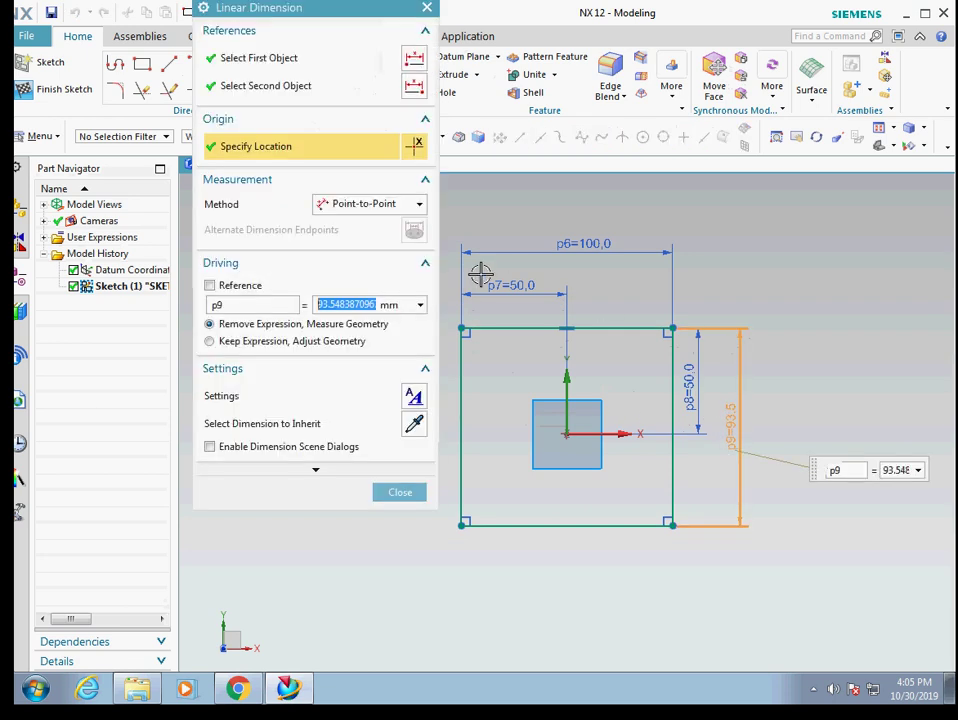
type("100")
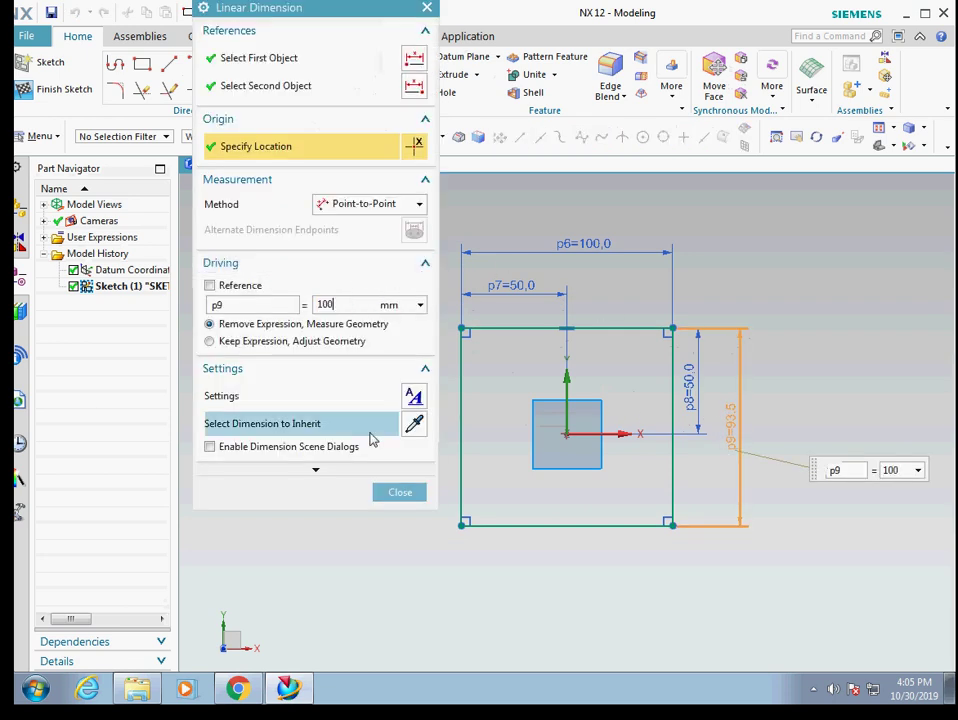
left_click(397, 492)
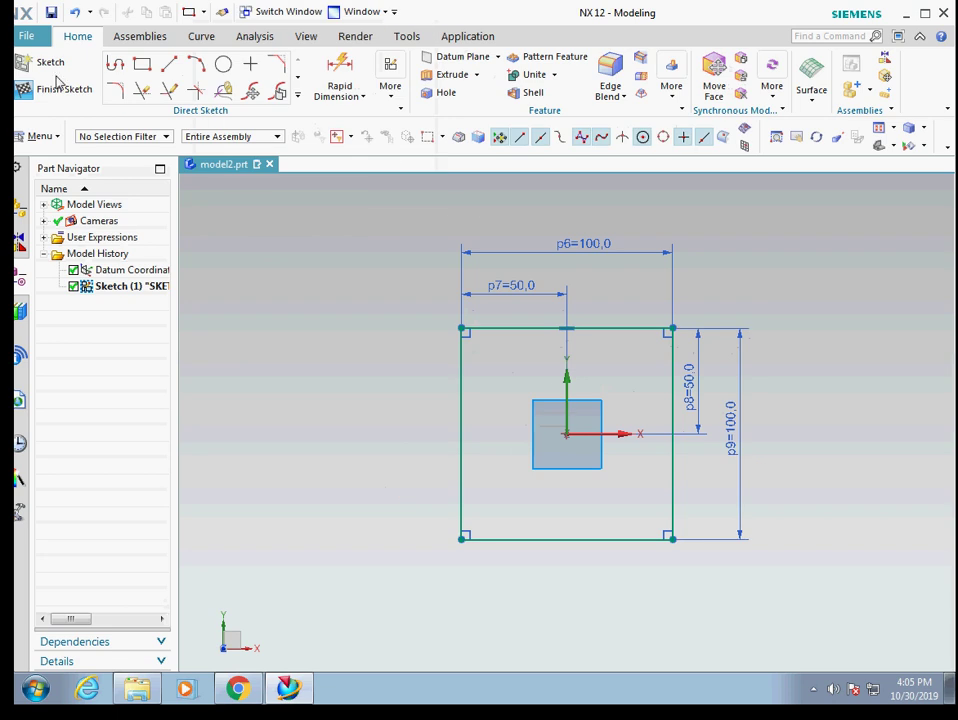
Finish the sketch and extrude the square profile from 0 to 20 mm.
left_click(45, 92)
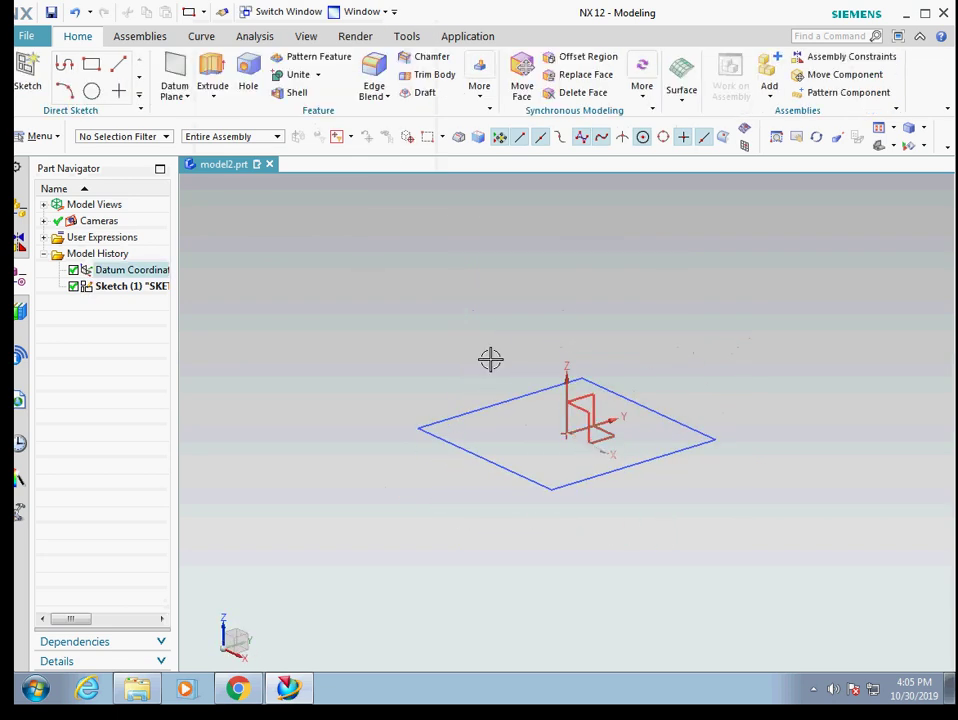
left_click(210, 68)
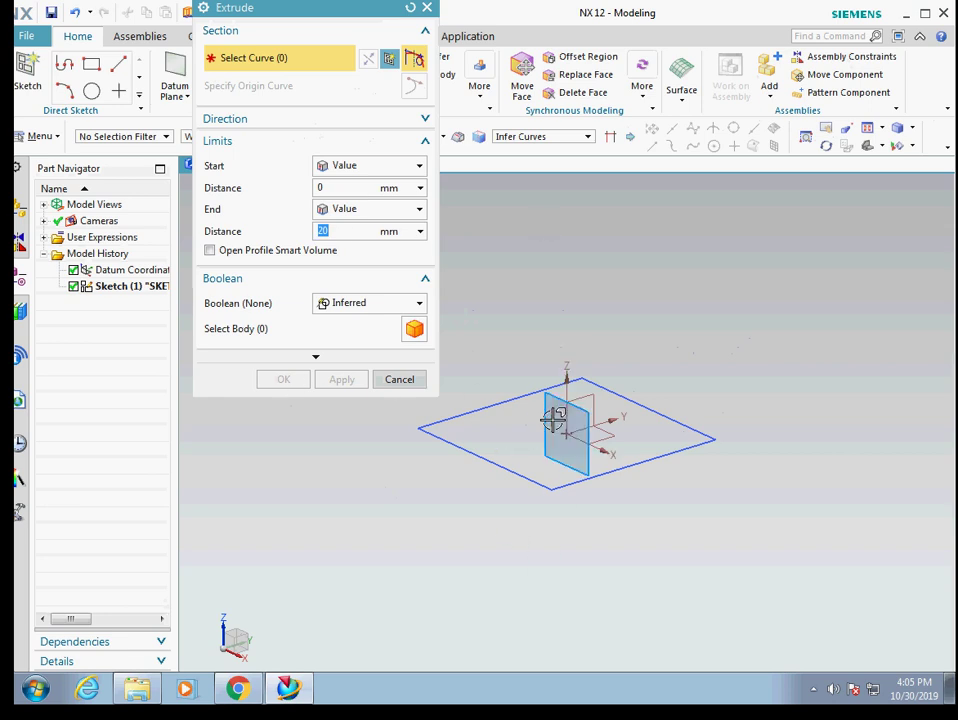
left_click(530, 470)
left_click(282, 380)
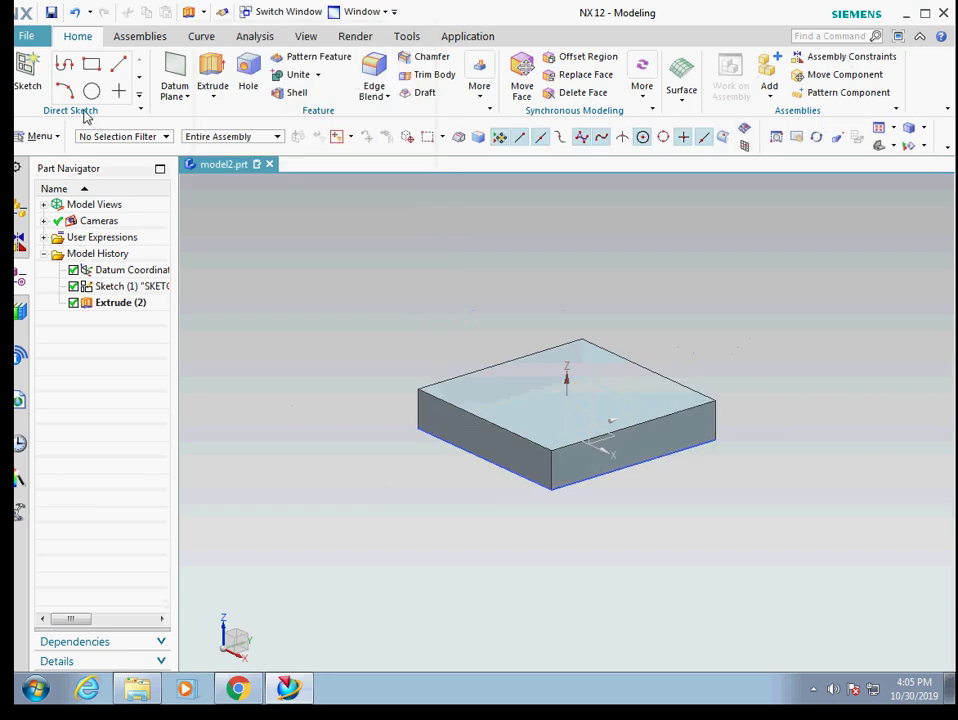
Create a sketch on the block's upper face with its origin at the front corner.
left_click(27, 72)
left_click(521, 357)
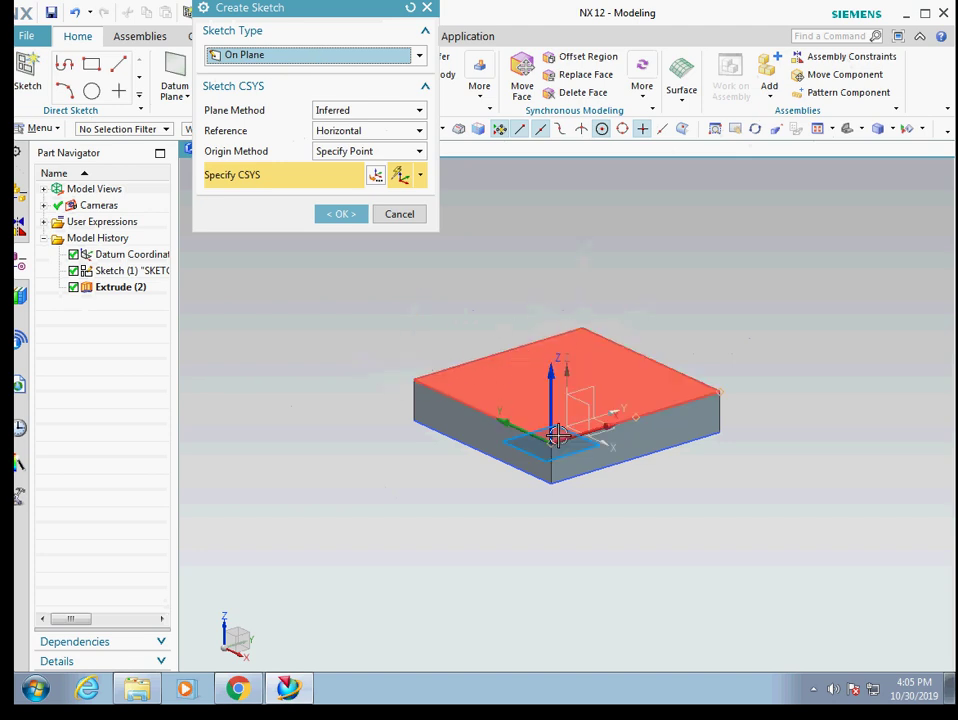
left_click(555, 436)
left_click(342, 213)
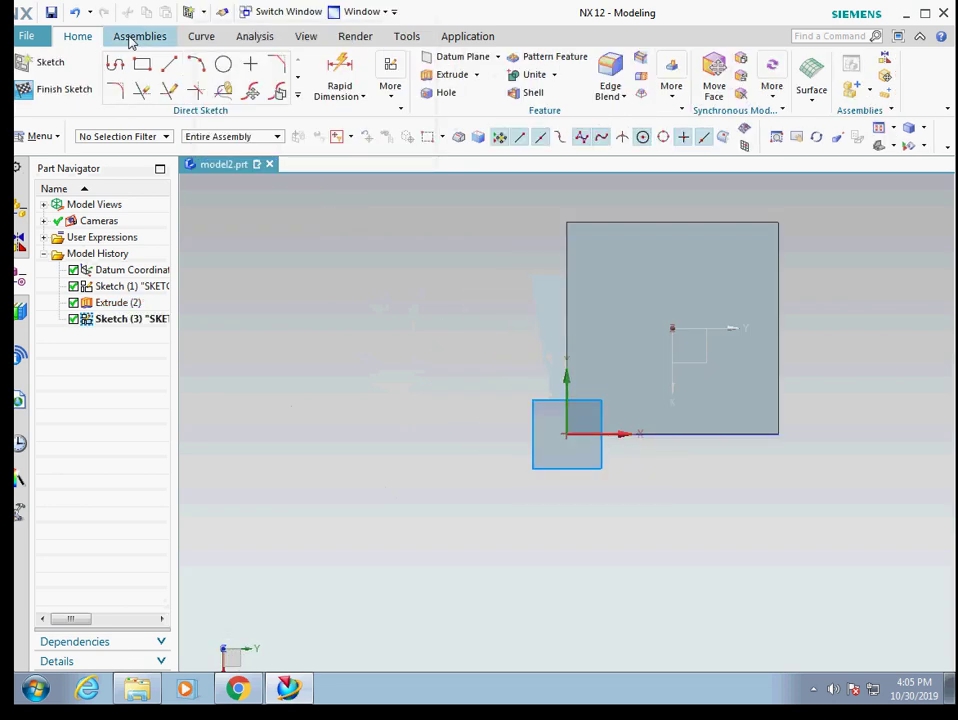
Sketch a circle about 35 mm in diameter in the face's left half and show the model as Wireframe with Dim Edges.
left_click(223, 64)
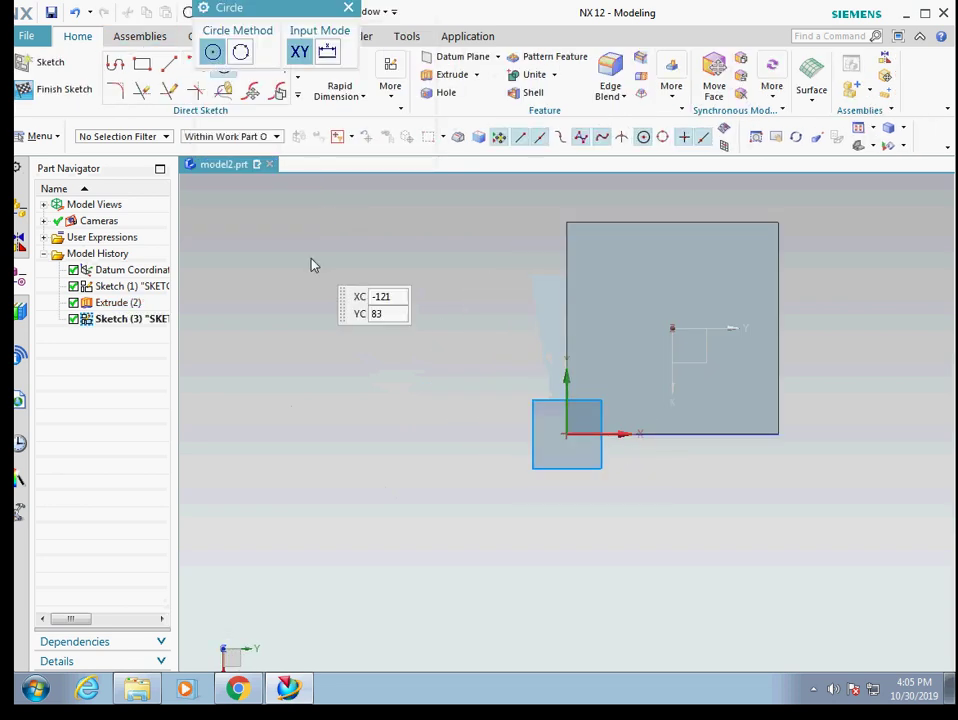
left_click(629, 328)
left_click(627, 365)
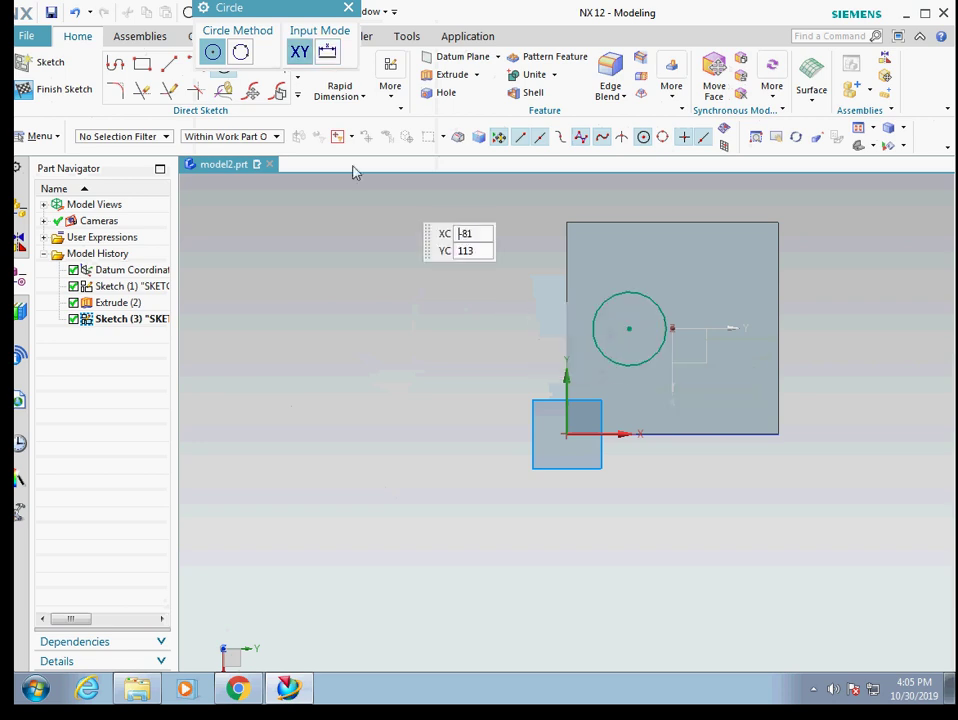
left_click(348, 8)
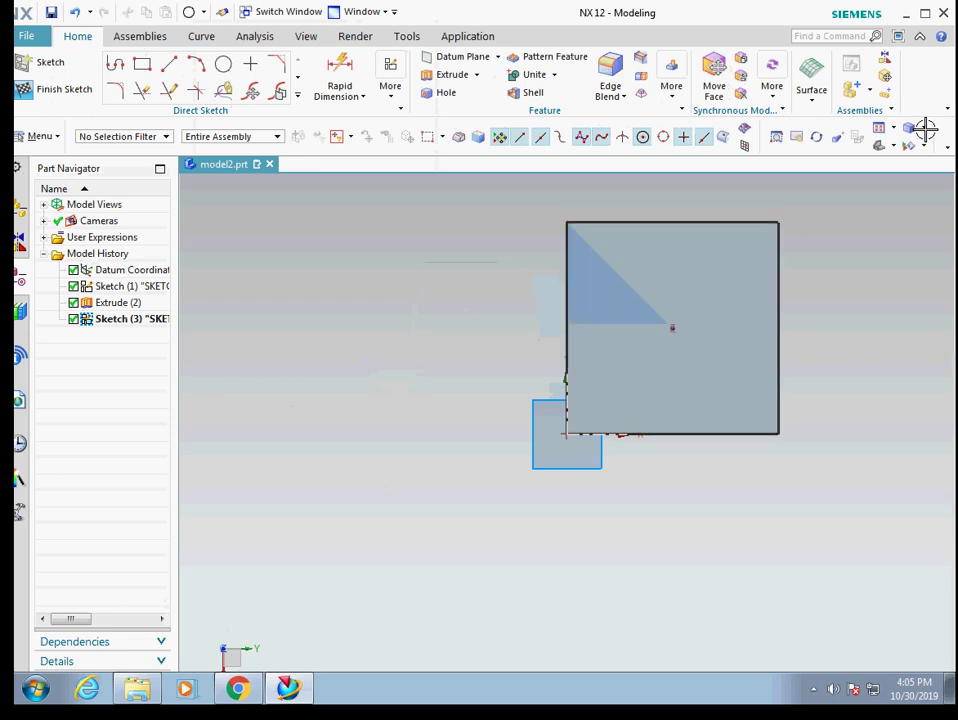
left_click(925, 129)
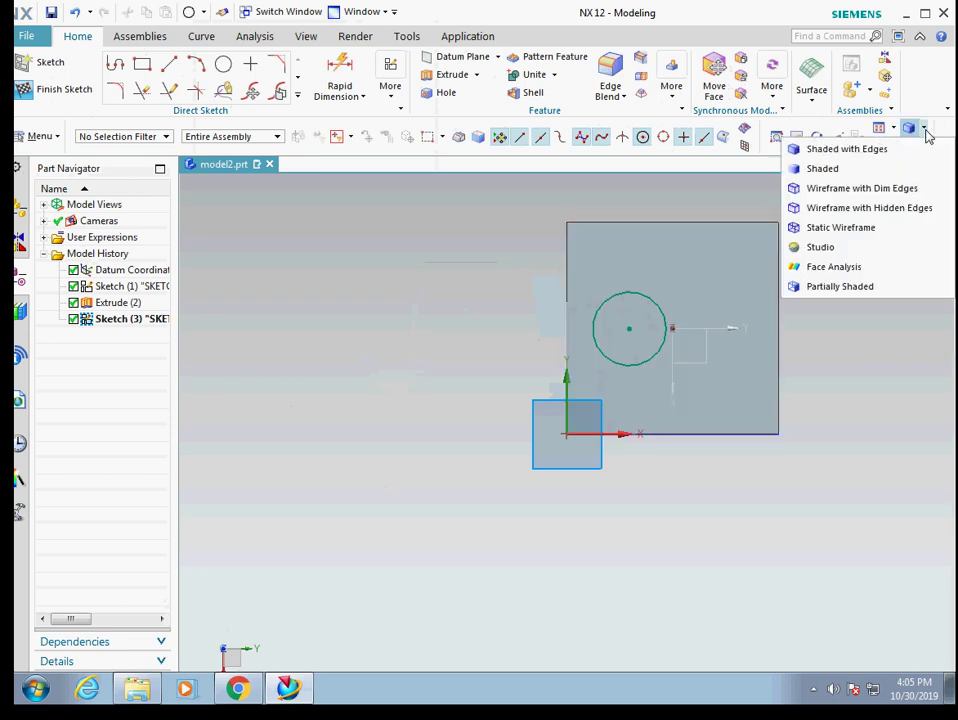
left_click(880, 196)
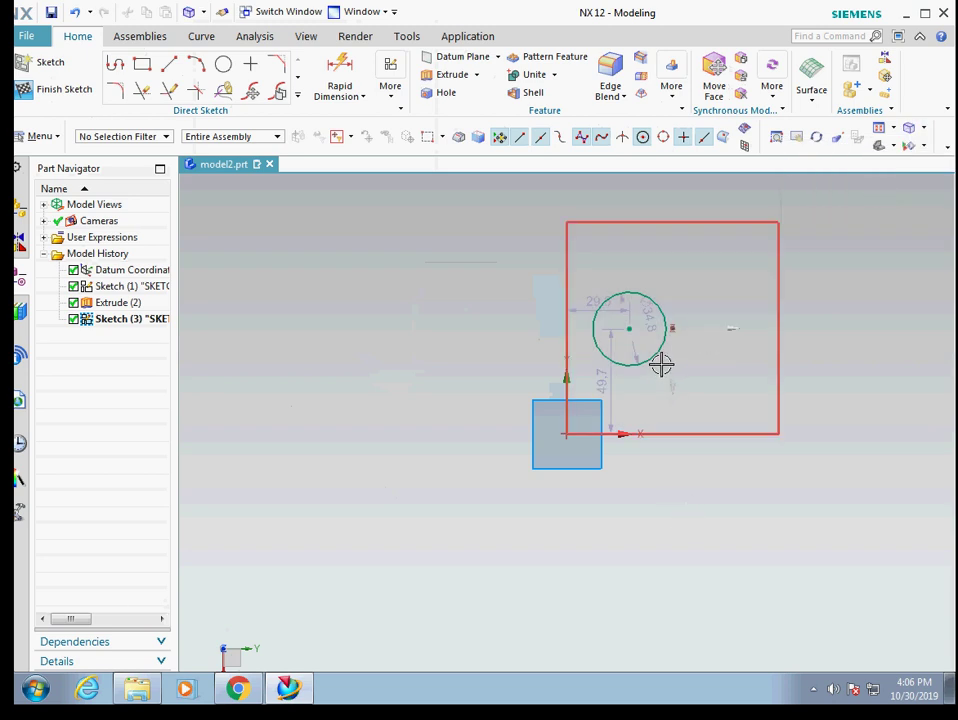
Move the circle's diameter dimension outside the circle and set it to 40 mm.
left_click(641, 333)
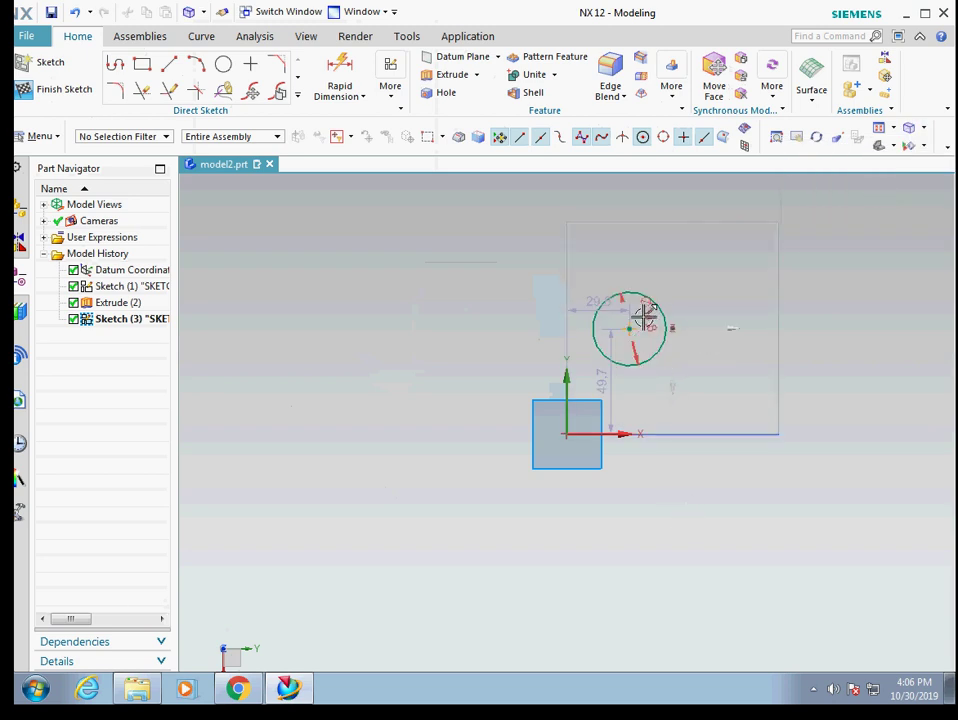
mouse_move(641, 252)
left_mouse_down()
mouse_move(697, 276)
mouse_move(710, 321)
mouse_move(663, 269)
mouse_move(670, 260)
left_mouse_up()
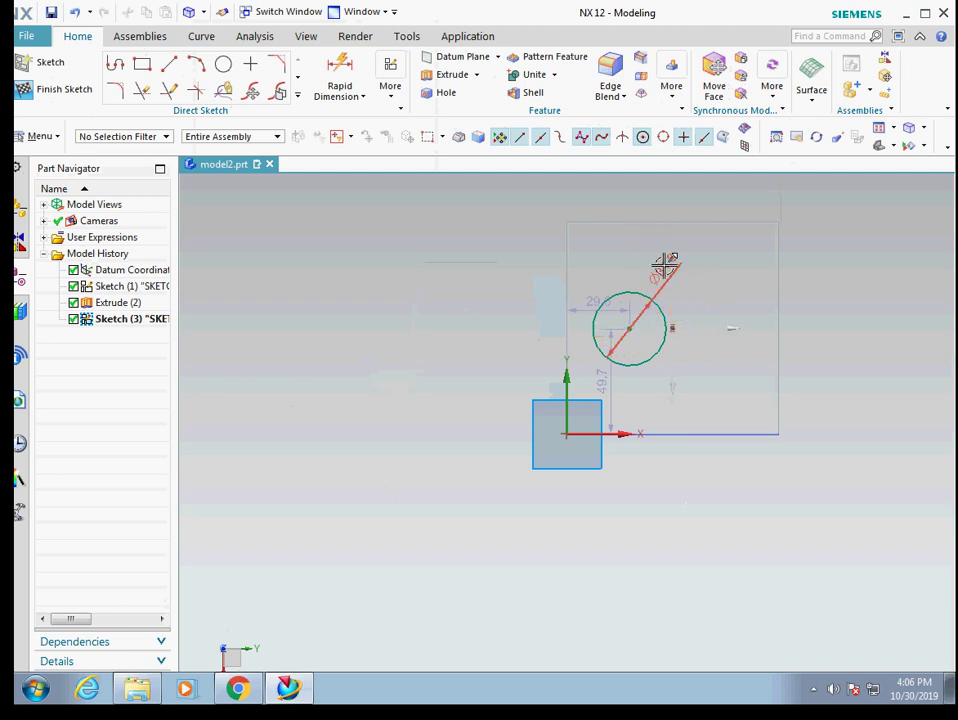
double_click(658, 266)
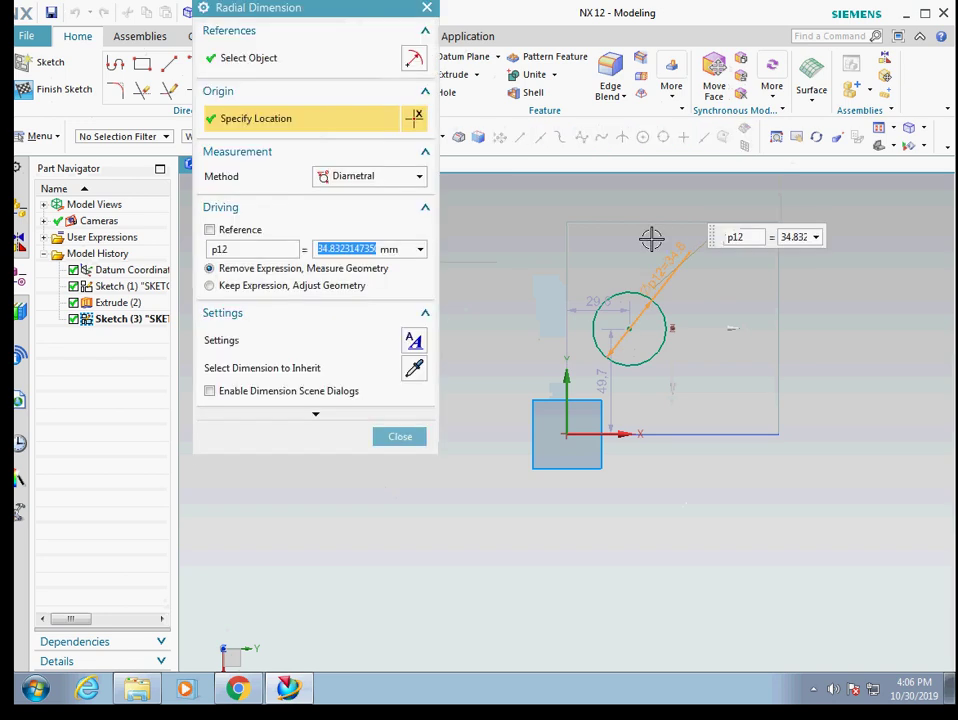
type("40")
left_click(399, 436)
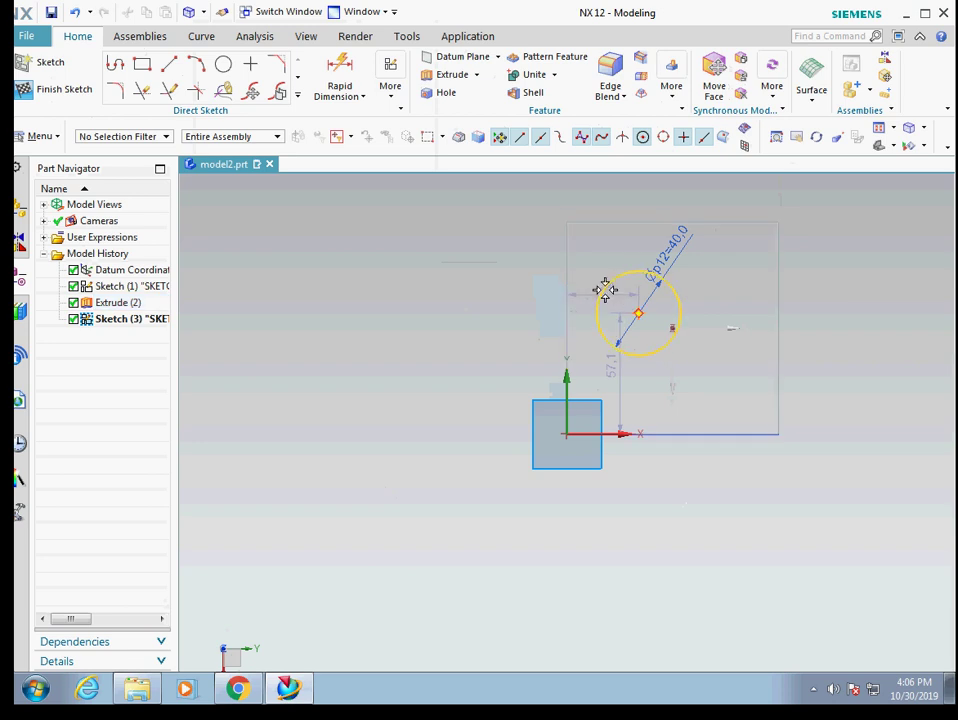
Position the circle's centre 30 mm horizontally and 50 mm vertically from the sketch origin.
left_click(609, 287)
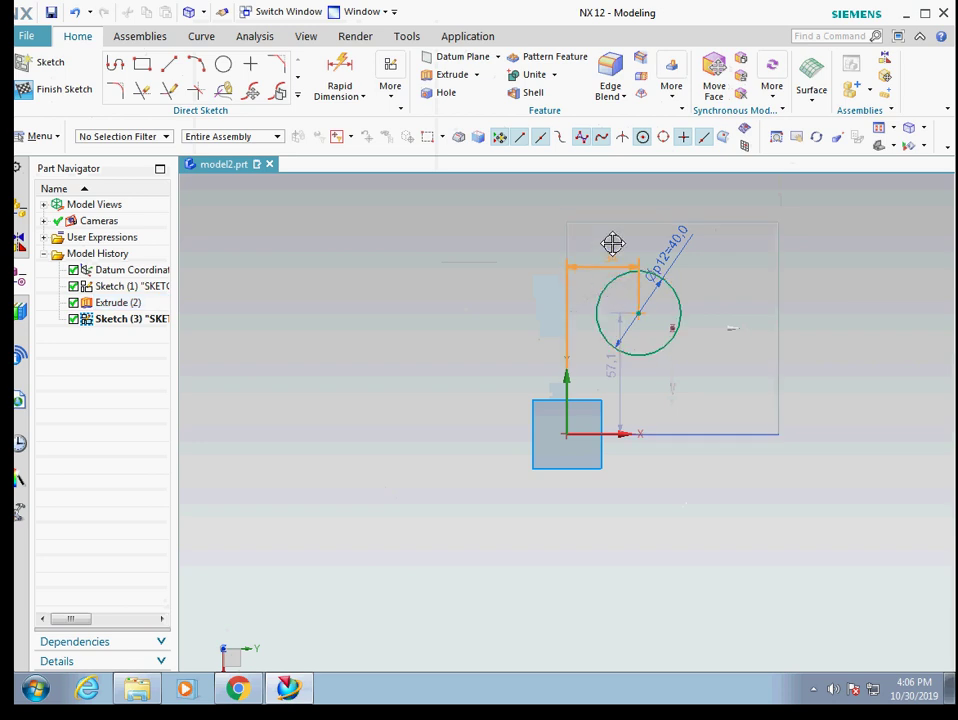
left_click(606, 235)
double_click(607, 236)
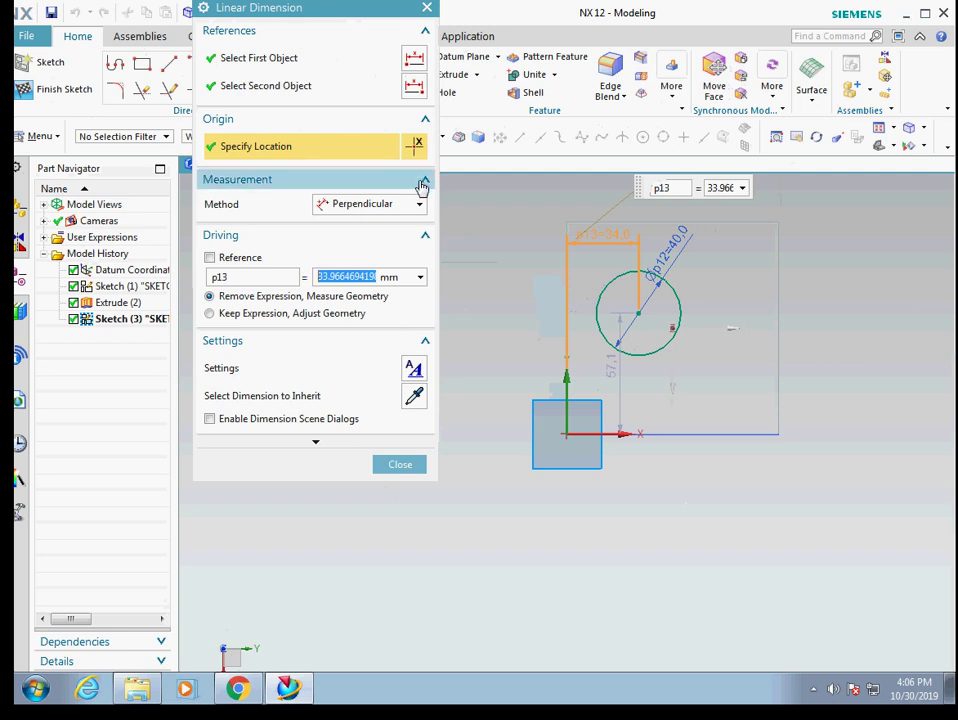
type("30")
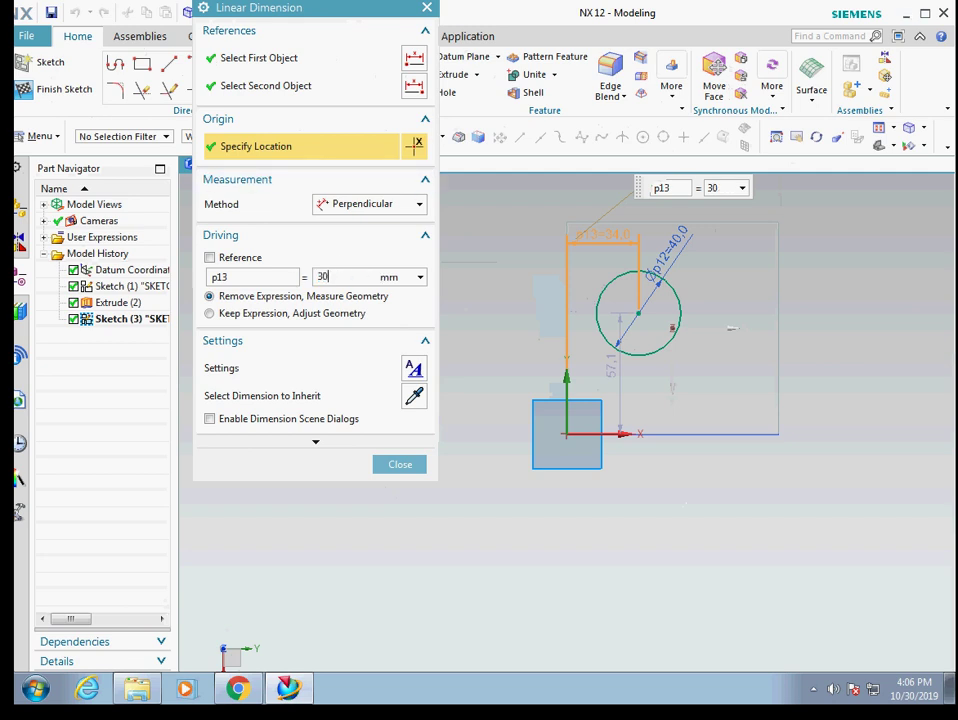
left_click(401, 466)
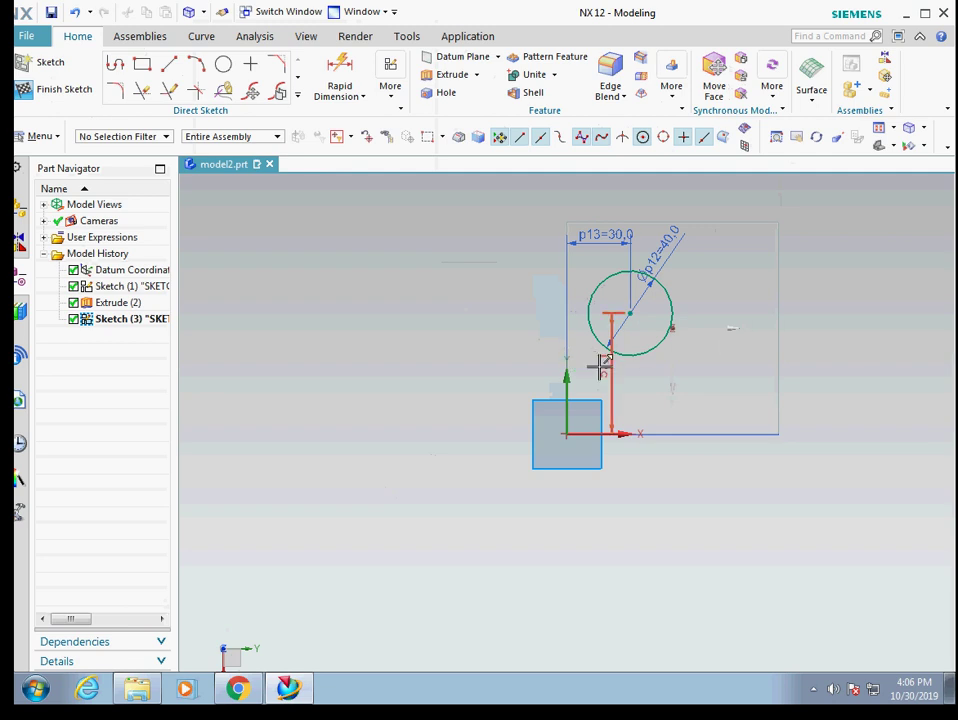
double_click(599, 366)
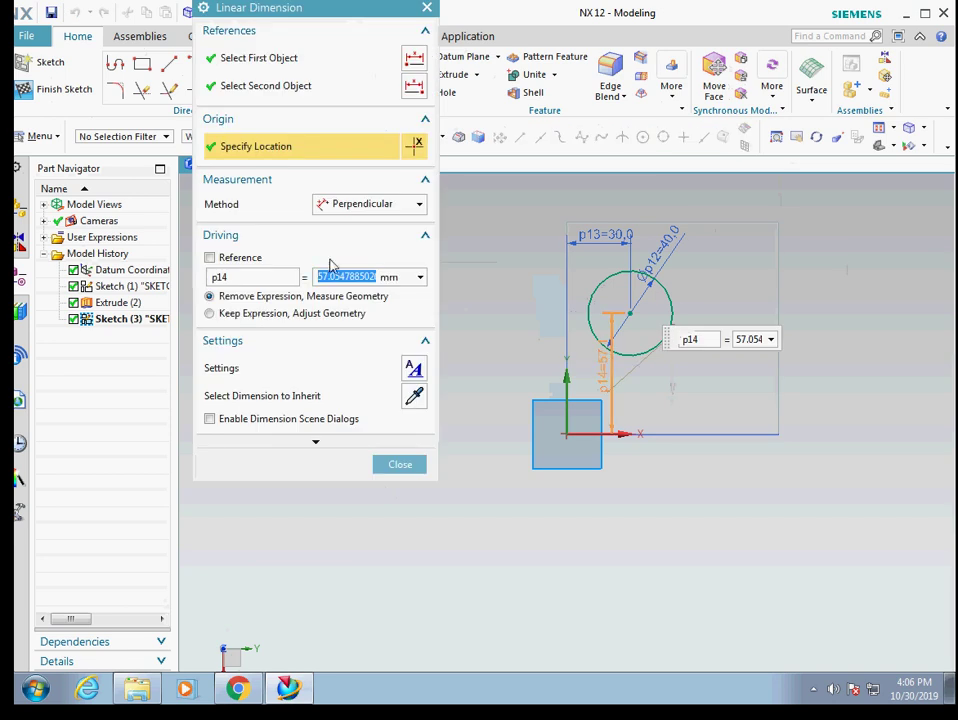
type("50")
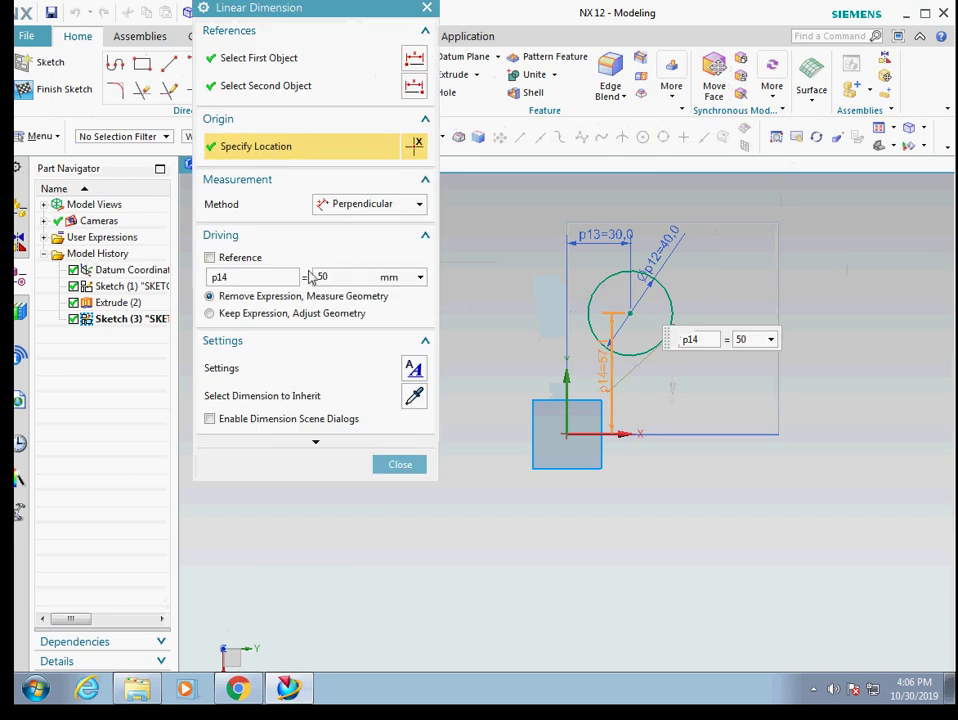
left_click(399, 466)
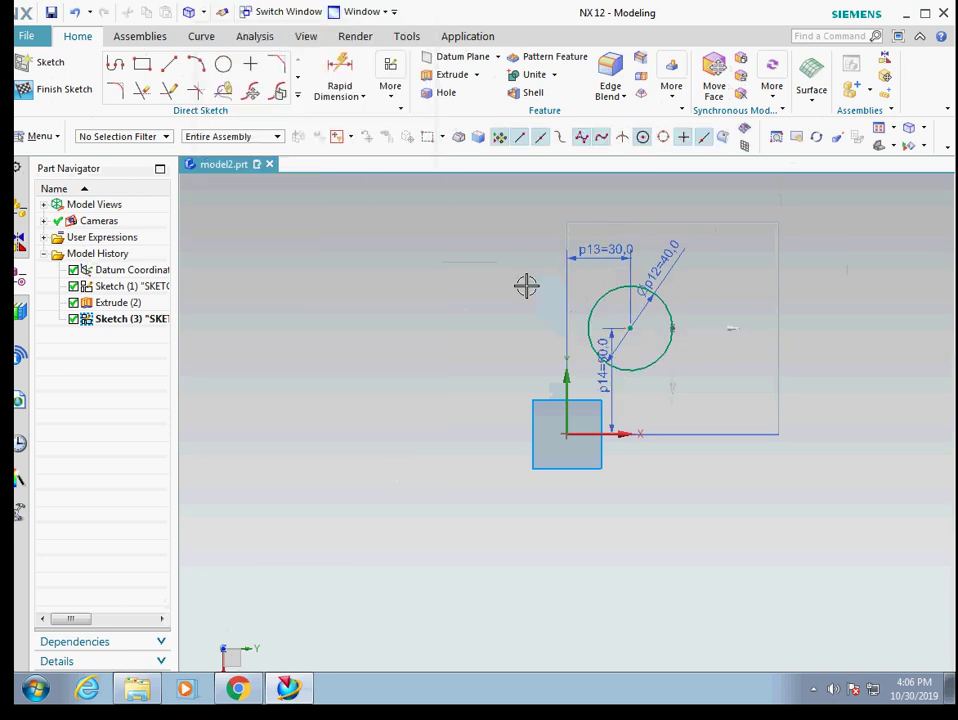
Sketch a second circle about 49 mm in diameter, level with the first and about 51 mm to its right.
left_click(223, 63)
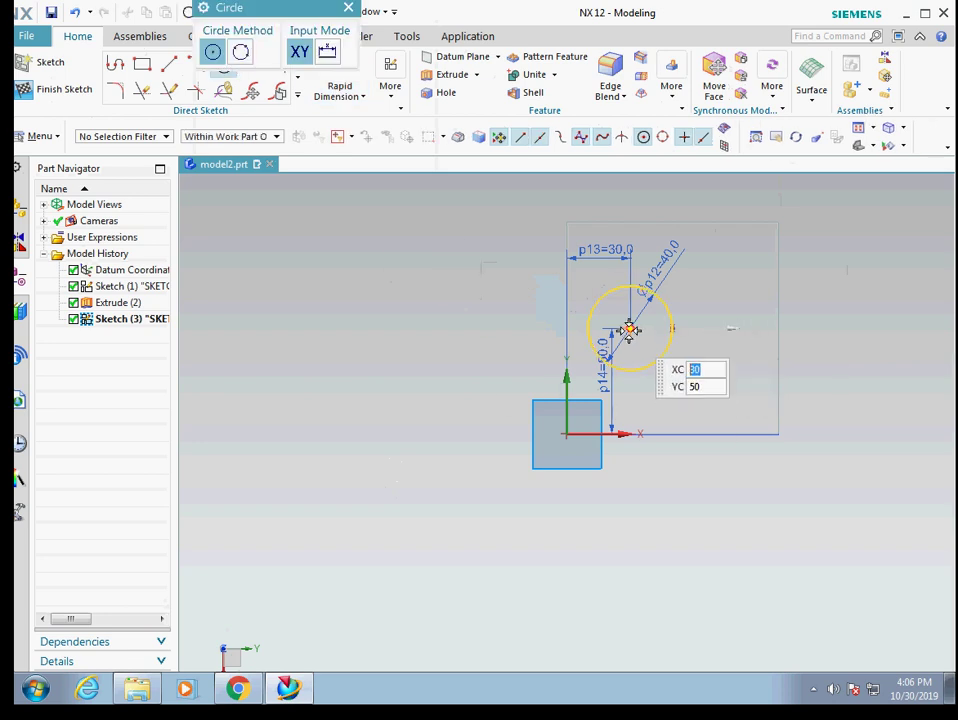
left_click(737, 334)
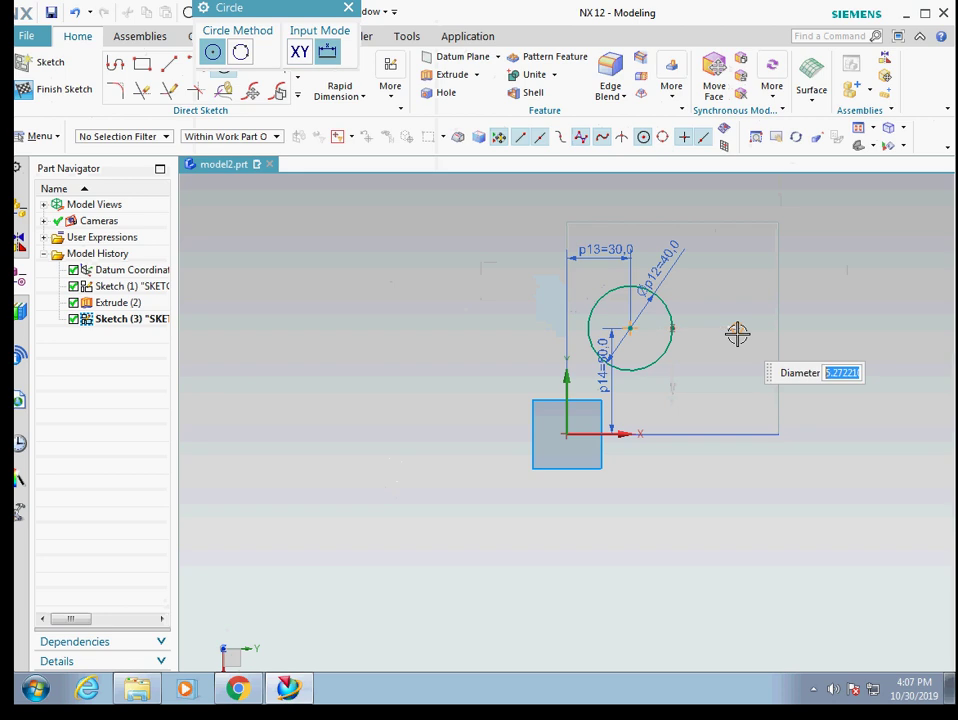
left_click(748, 276)
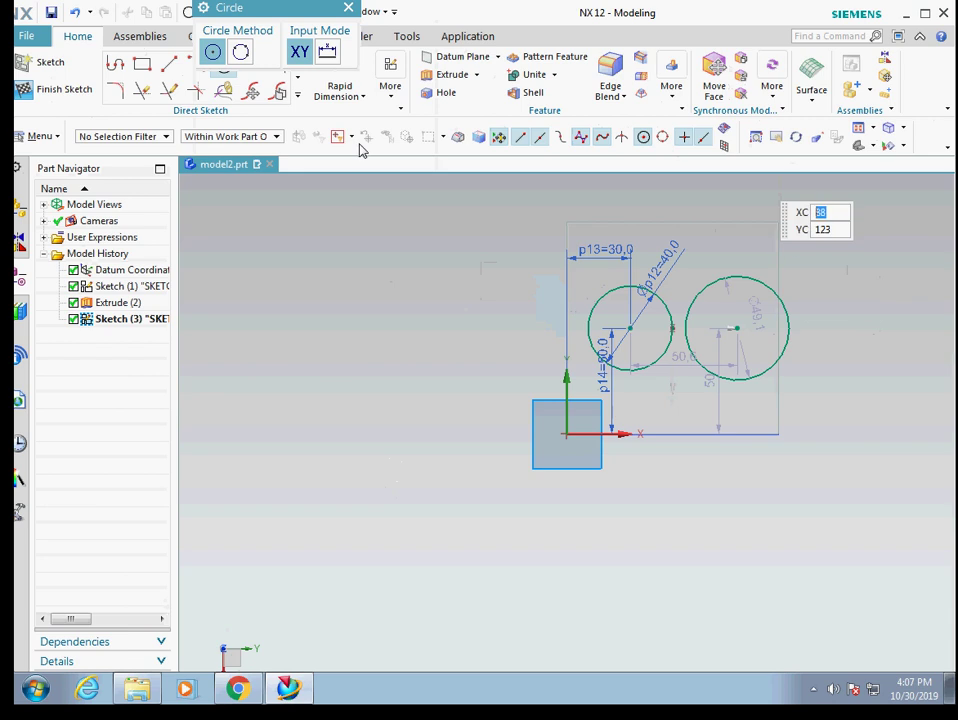
Set the second circle's diameter to 40 mm and the horizontal distance between the two circle centres to 40 mm.
left_click(347, 10)
double_click(787, 277)
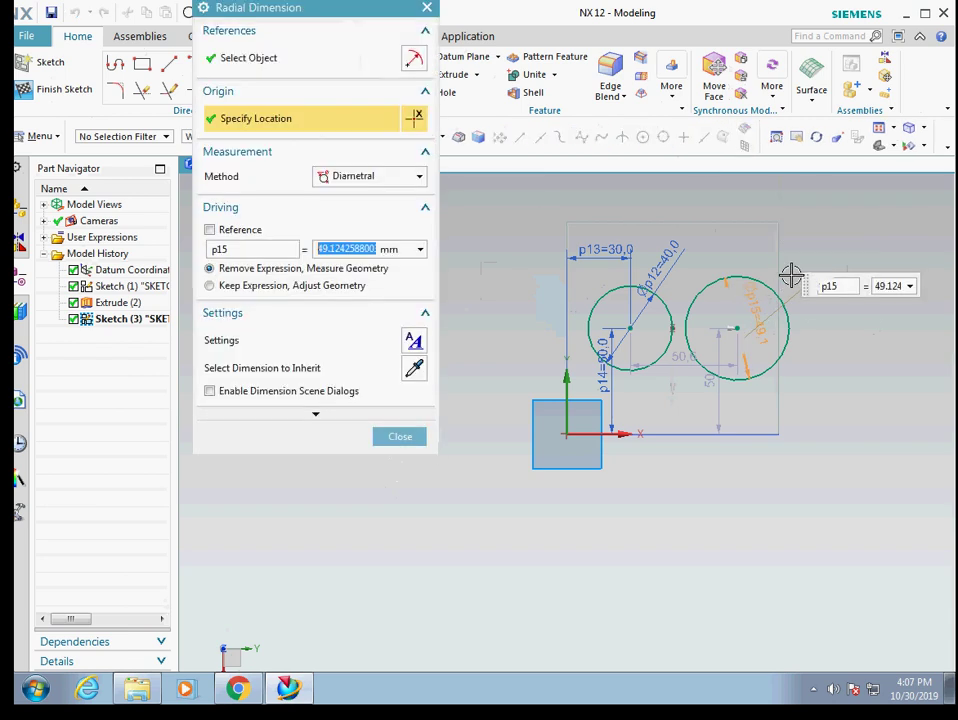
type("40")
key("Return")
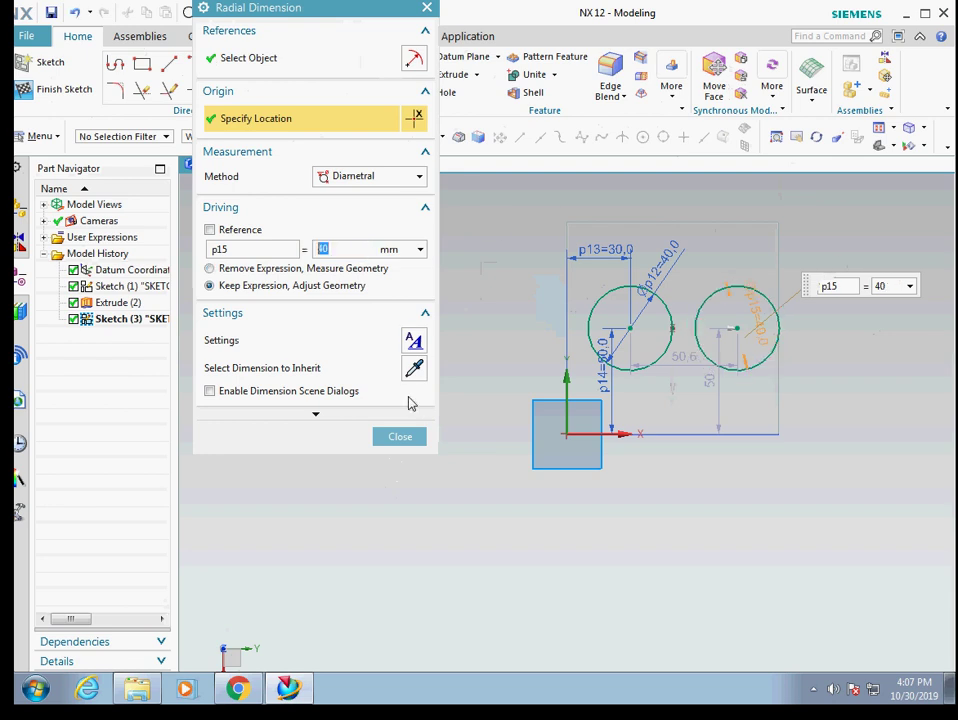
left_click(400, 437)
double_click(684, 356)
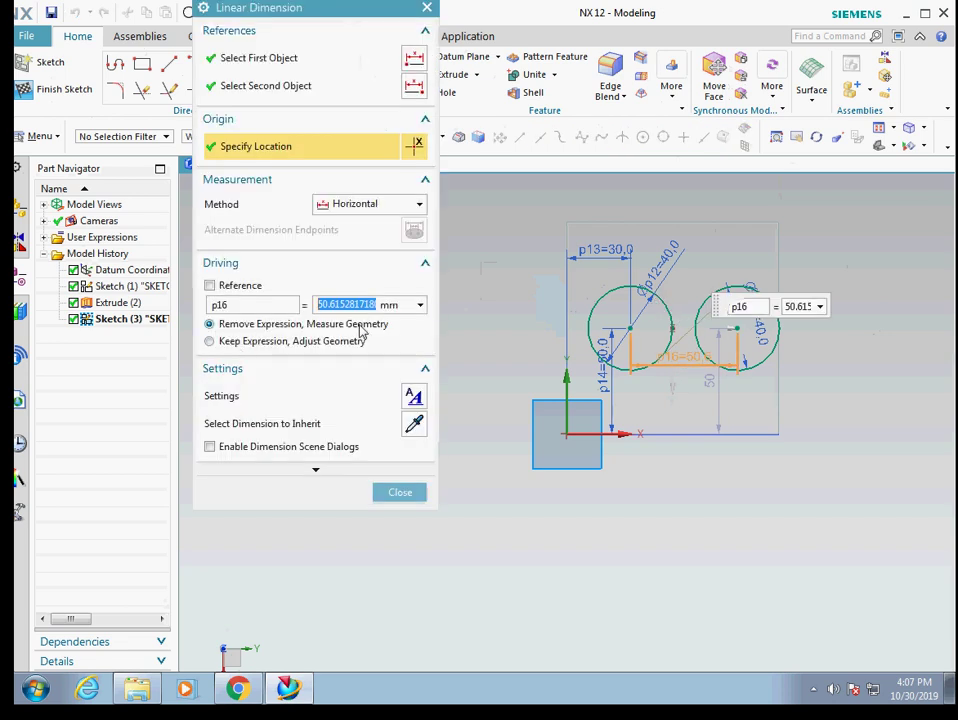
type("40")
key("Return")
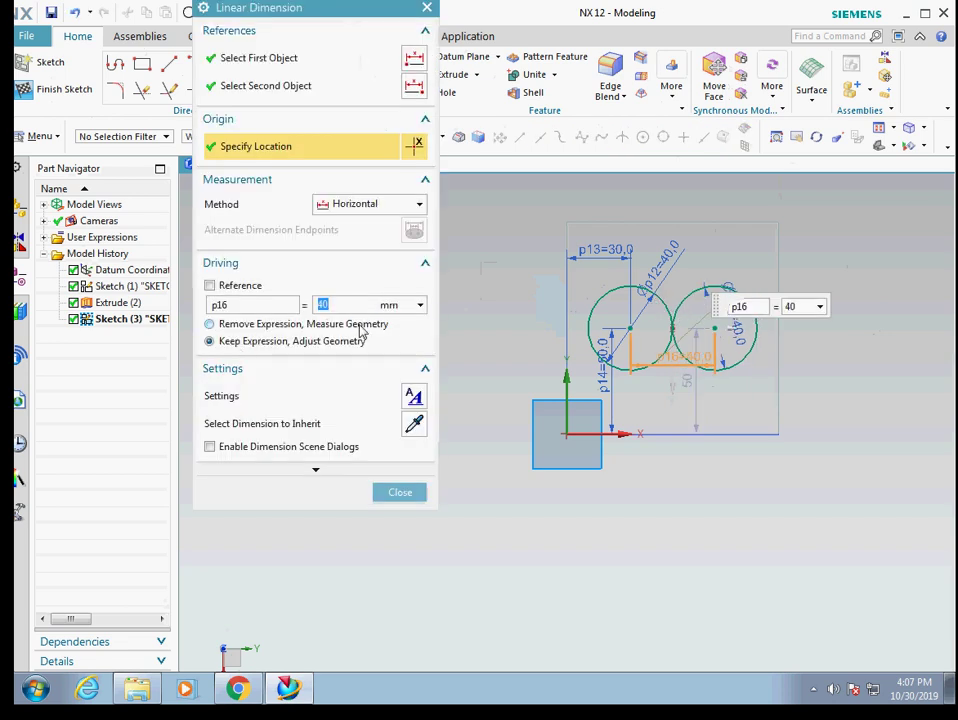
left_click(401, 493)
Sketch a third circle about 45 mm in diameter above the first two, centred midway between them.
left_click(223, 64)
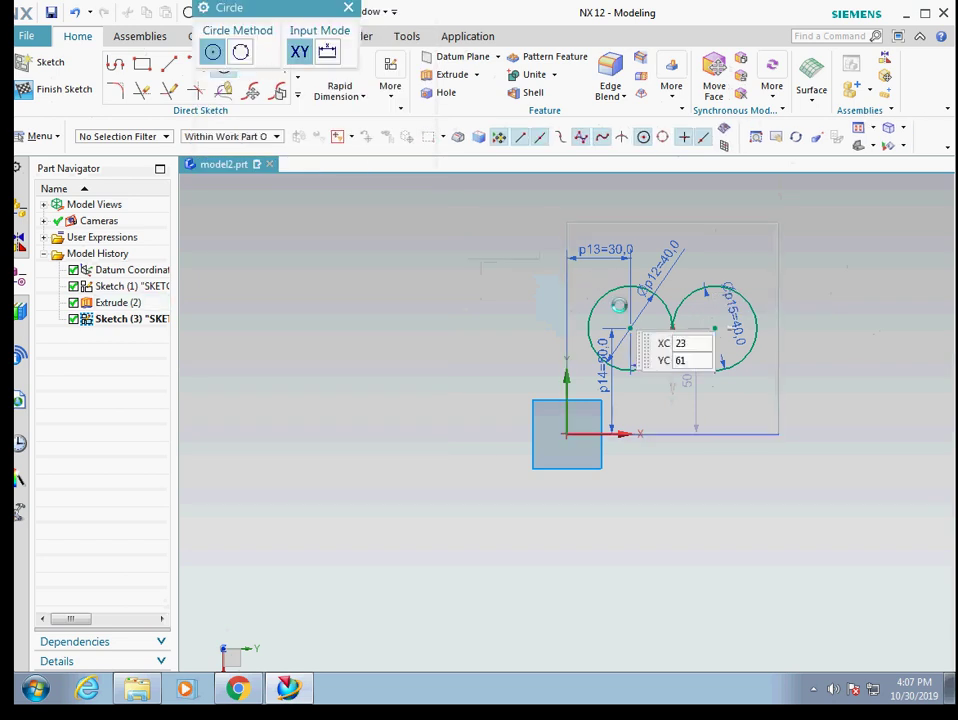
left_click(672, 272)
left_click(706, 314)
key("Escape")
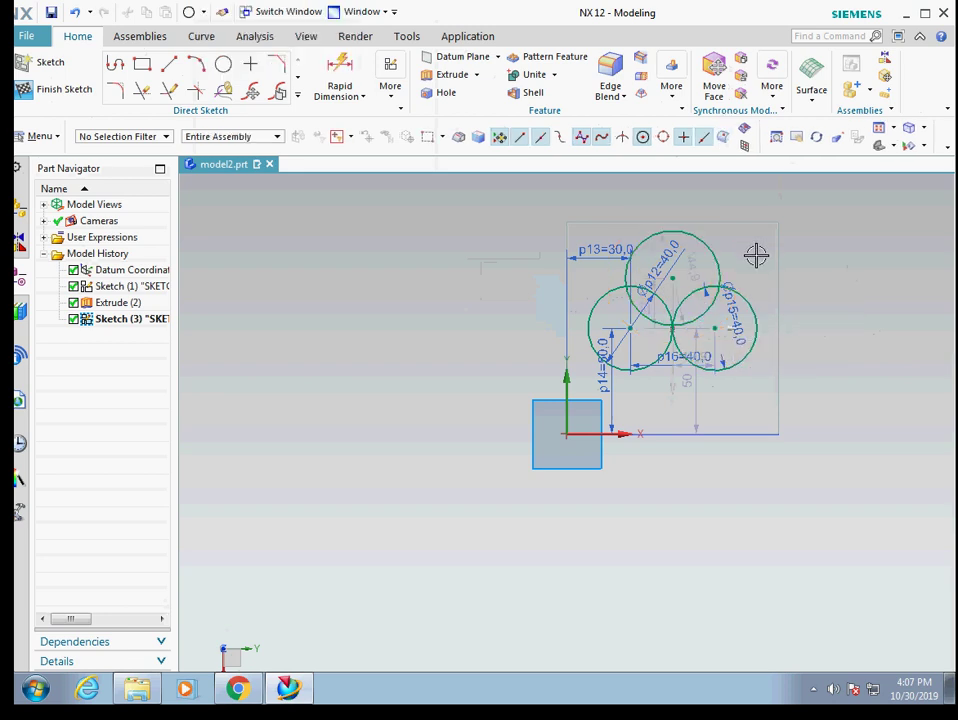
Set the upper circle's diameter to 40 mm.
double_click(694, 266)
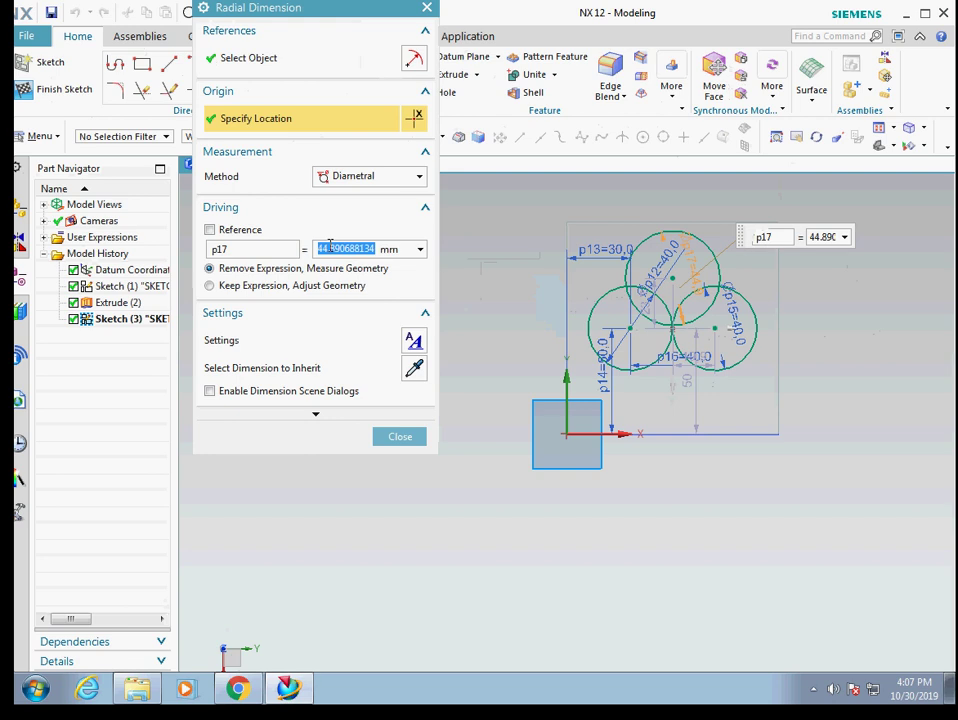
type("40")
key("Return")
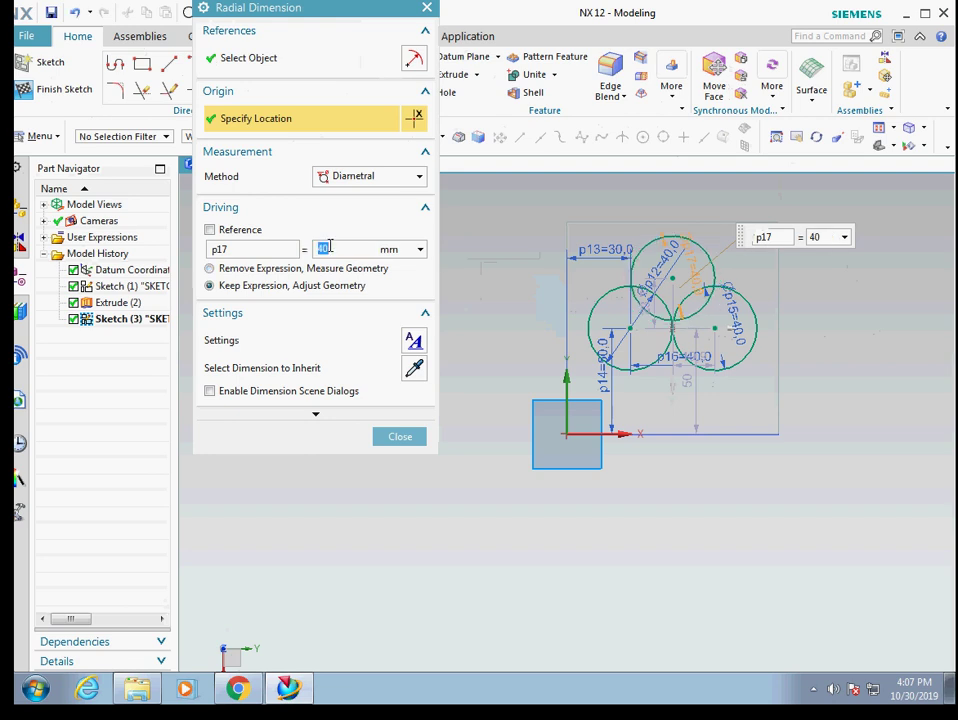
left_click(400, 436)
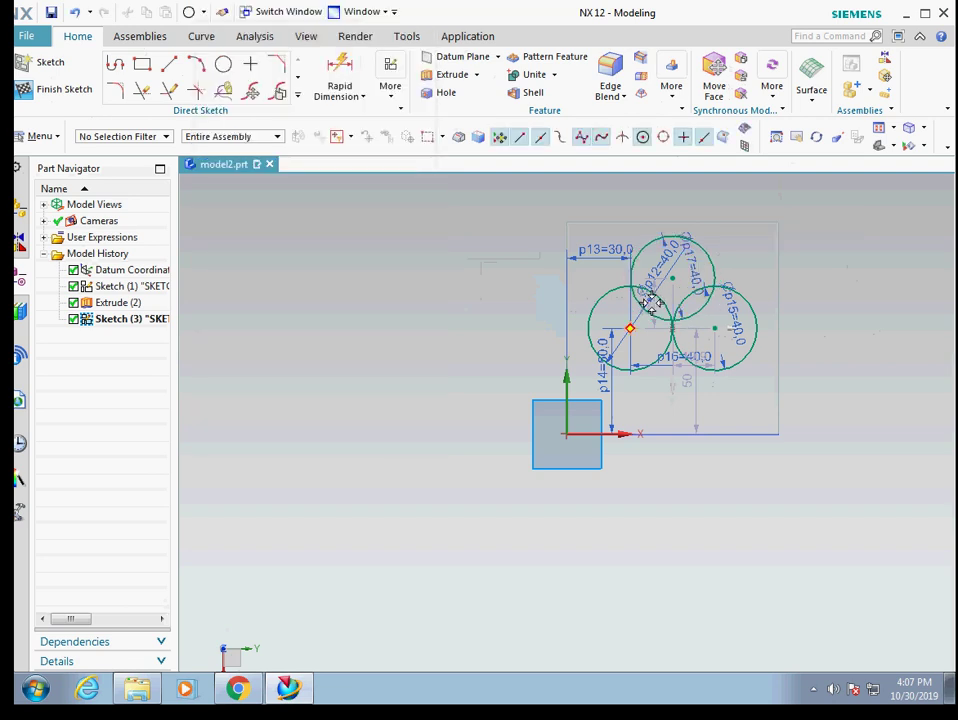
Move the circles' diameter and position dimensions outward so they sit clear of the three circles.
left_click_drag(784, 319, 819, 312)
left_click_drag(619, 250, 517, 266)
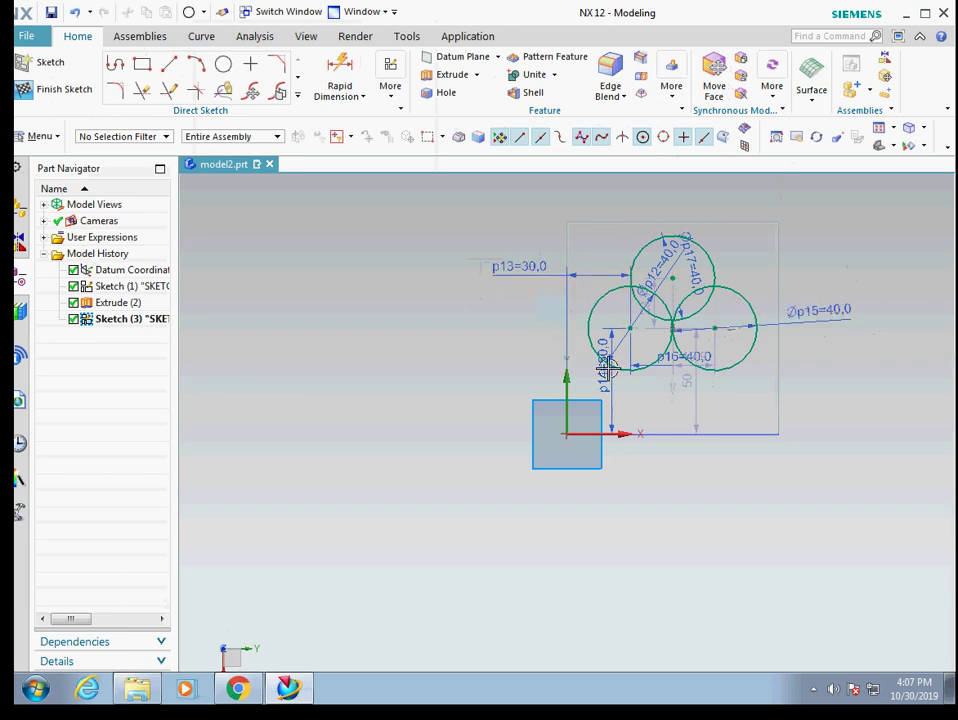
left_click_drag(607, 369, 507, 383)
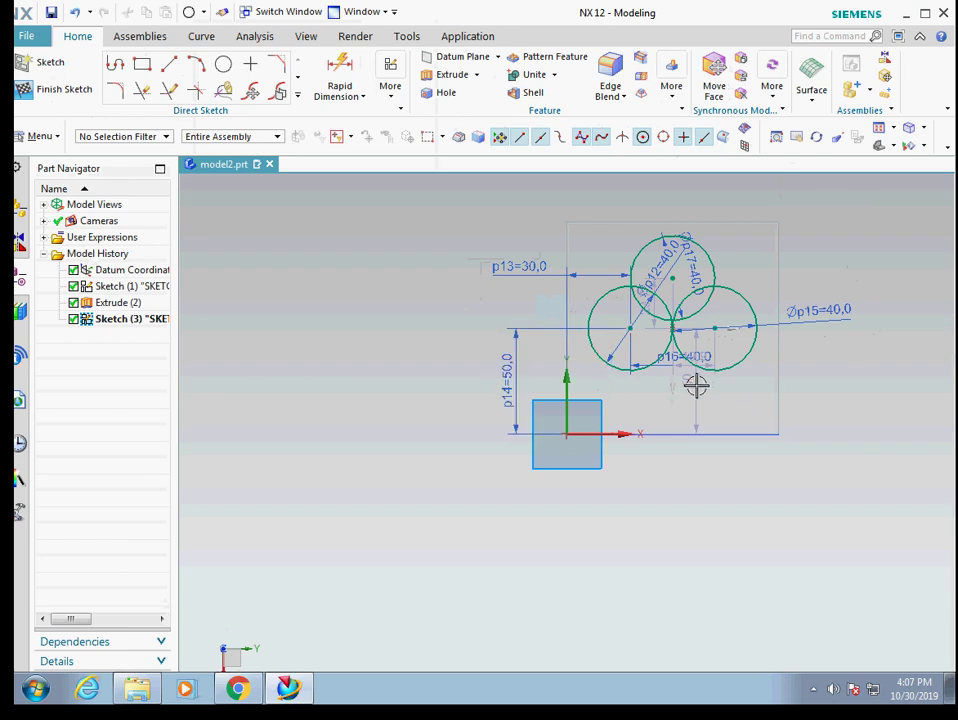
left_click_drag(690, 376, 804, 380)
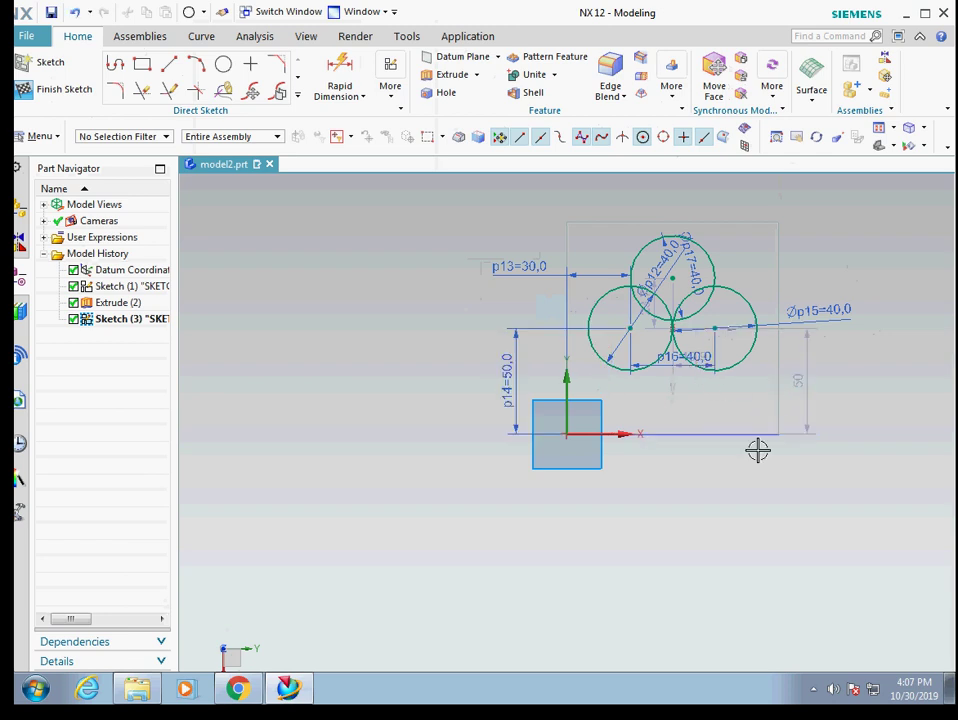
left_click_drag(706, 353, 699, 476)
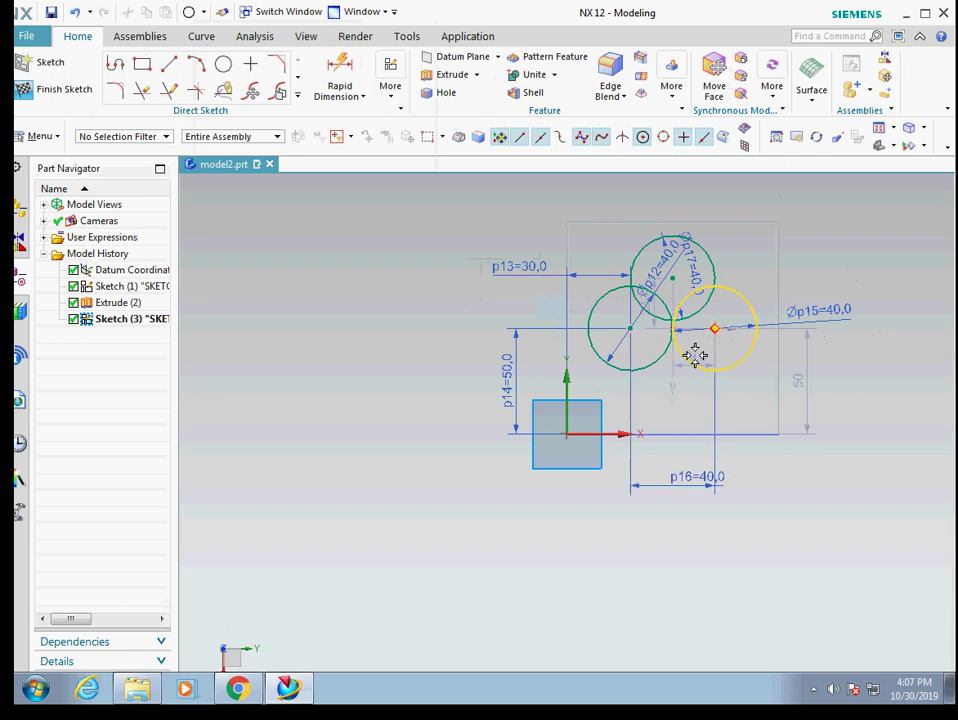
left_click_drag(659, 265, 545, 295)
left_click_drag(698, 270, 750, 222)
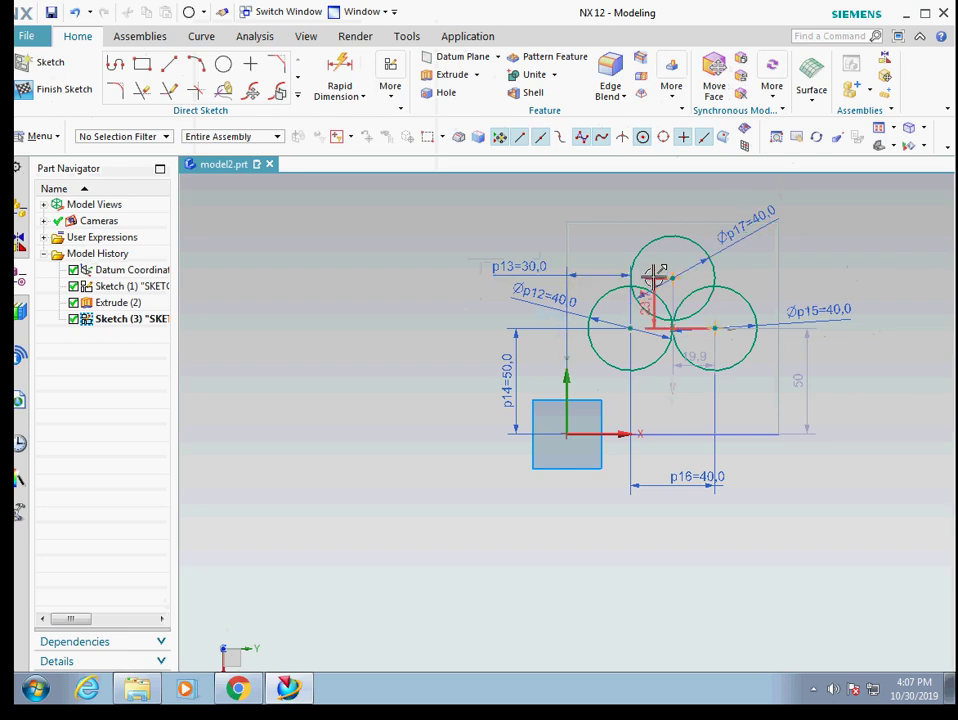
Dimension the vertical distance from the upper circle's centre to the face's upper edge with Rapid Dimension and set it to 30 mm.
left_click(338, 72)
left_click(678, 264)
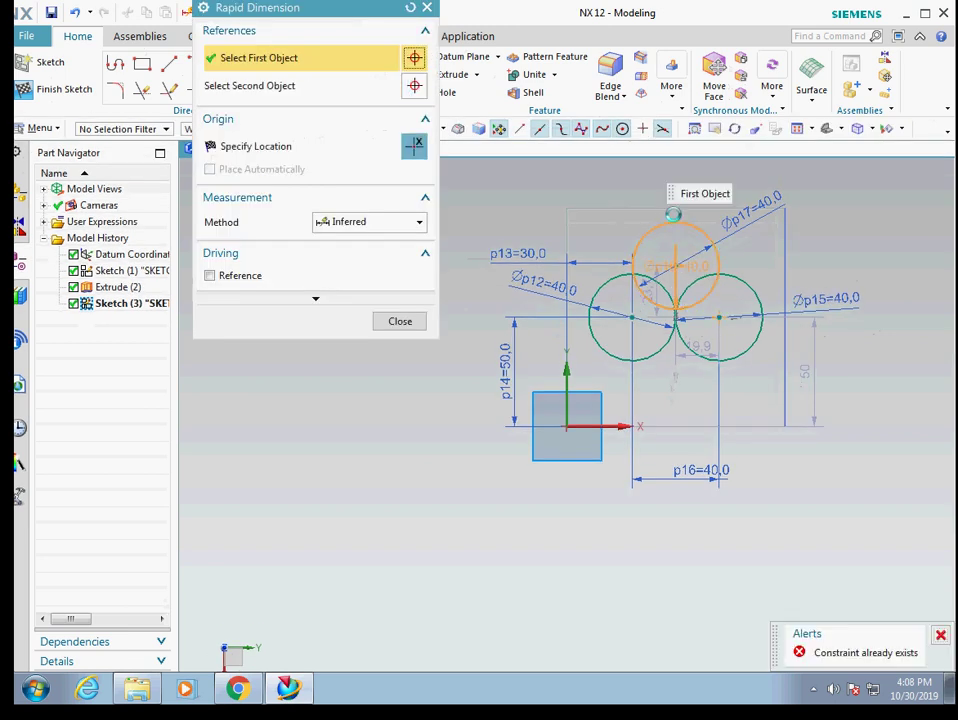
left_click(674, 208)
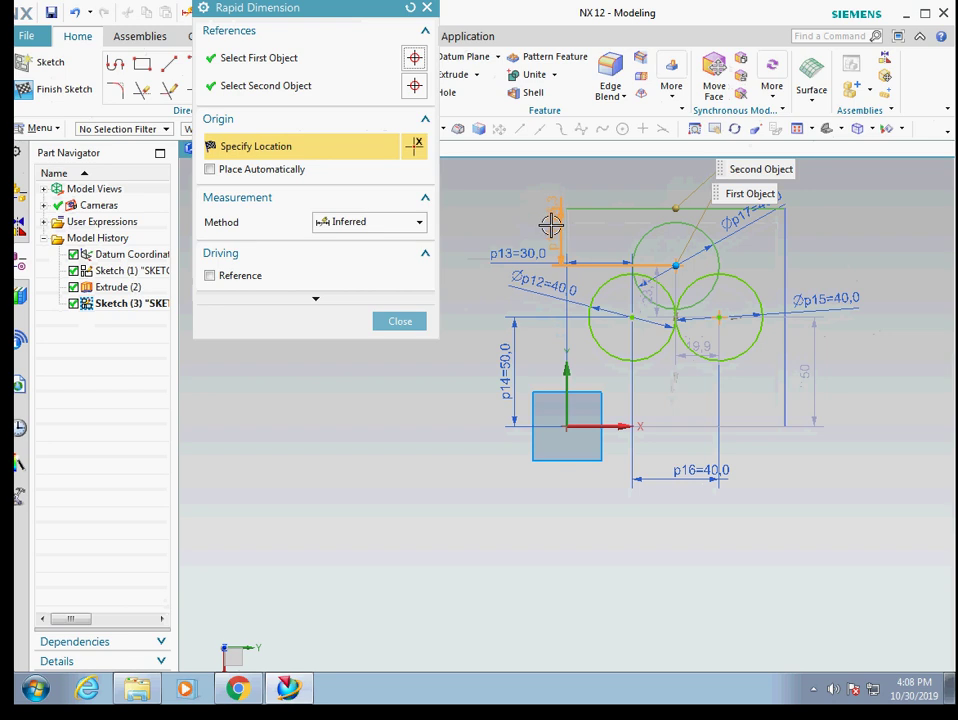
left_click(551, 228)
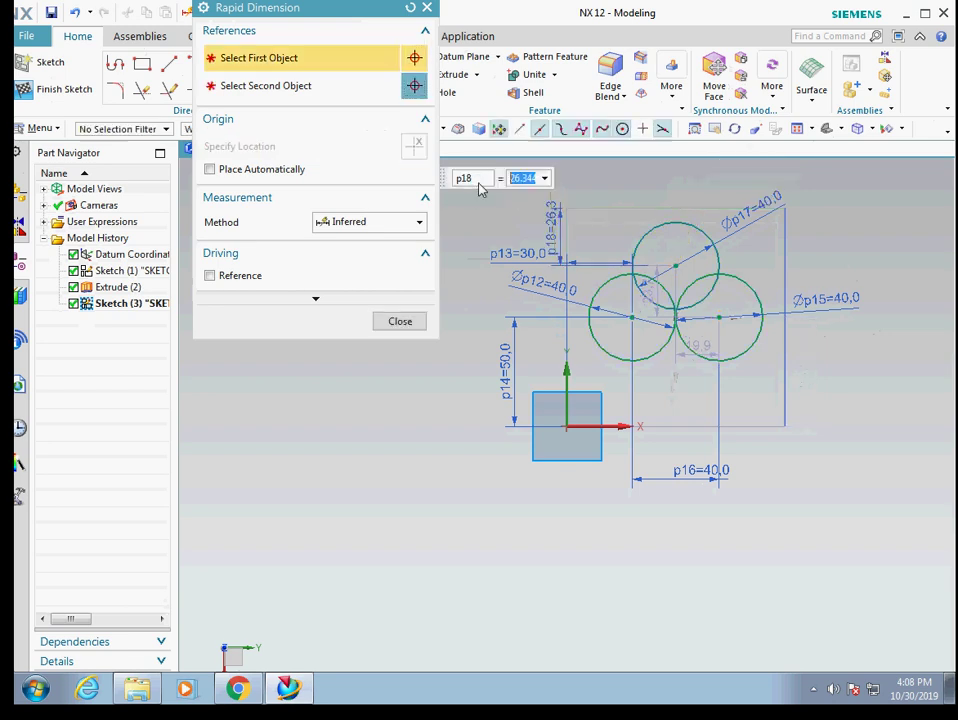
left_click(402, 321)
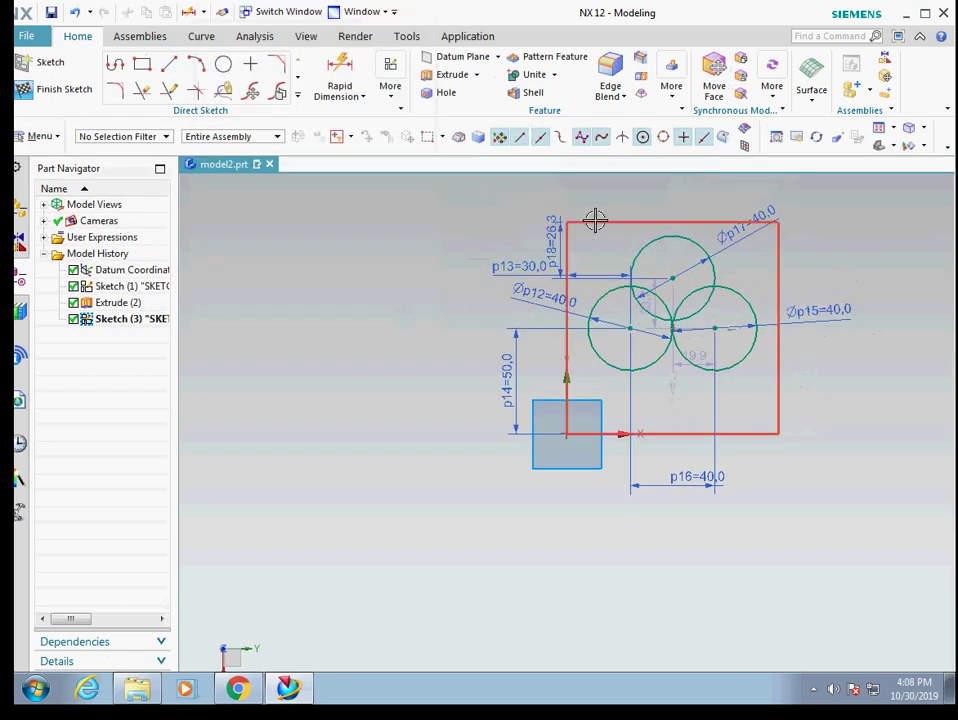
left_click(551, 234)
double_click(549, 236)
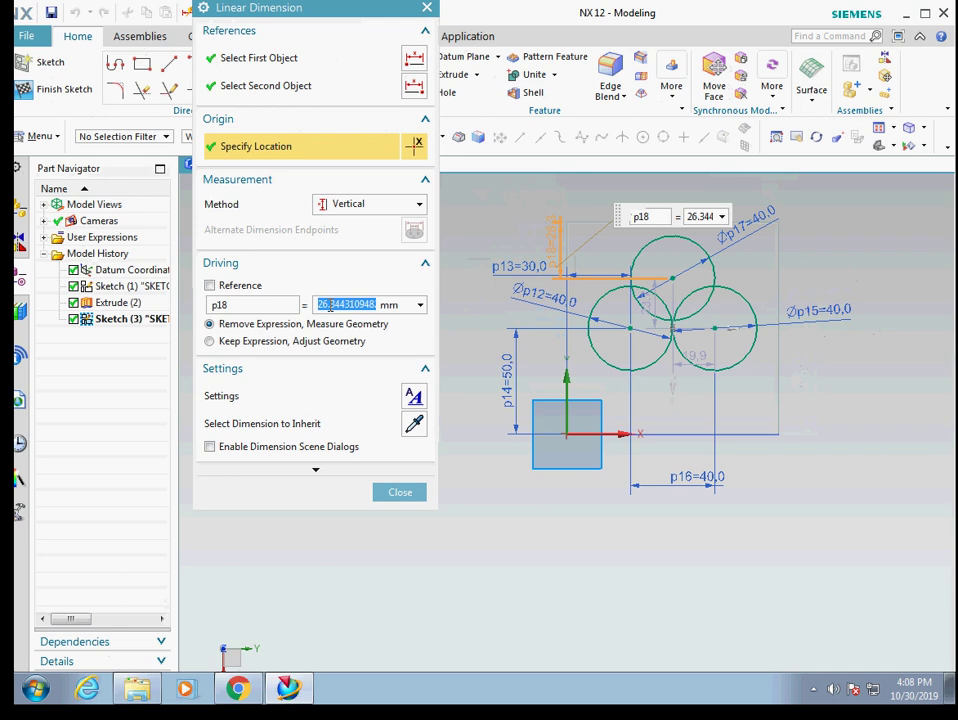
type("30")
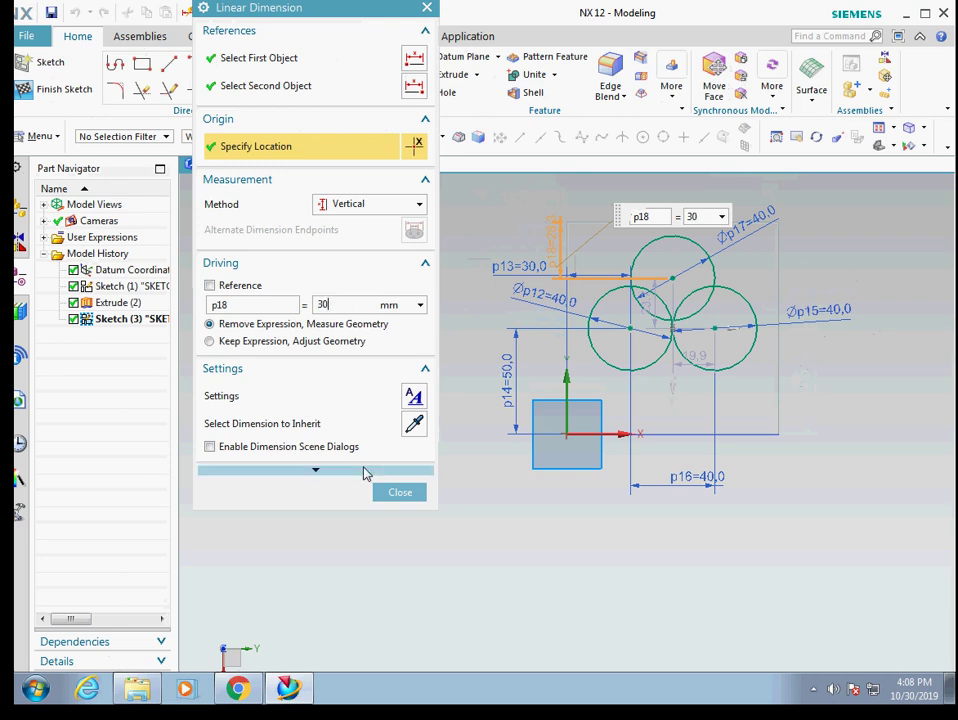
left_click(410, 494)
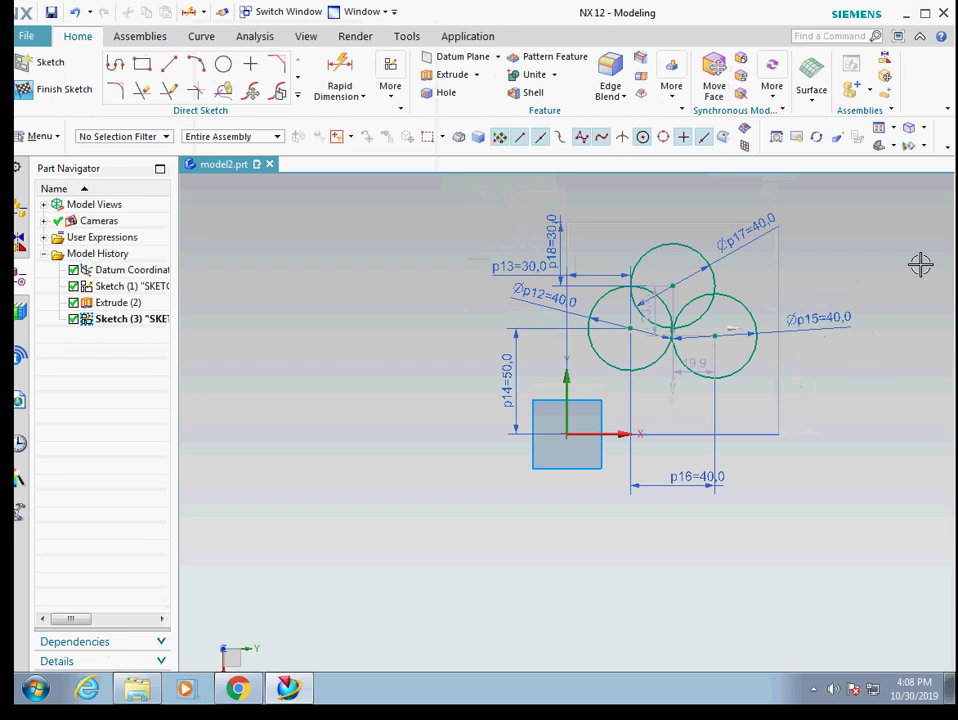
Sketch a fourth circle about 47 mm in diameter below the others, vertically aligned with the upper circle's centre.
left_click(222, 64)
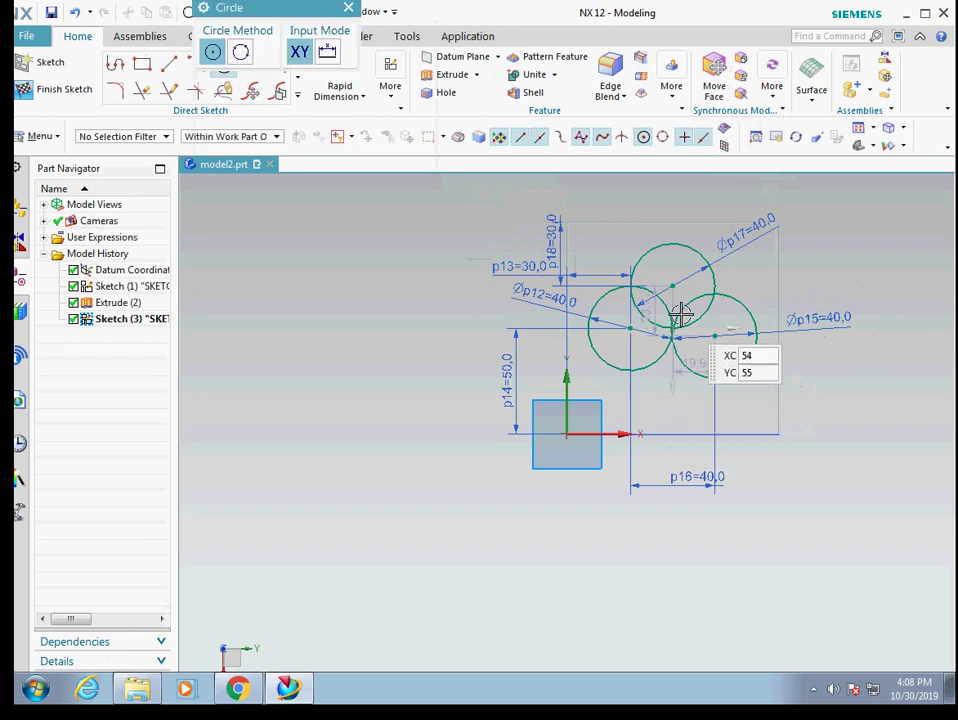
left_click(674, 398)
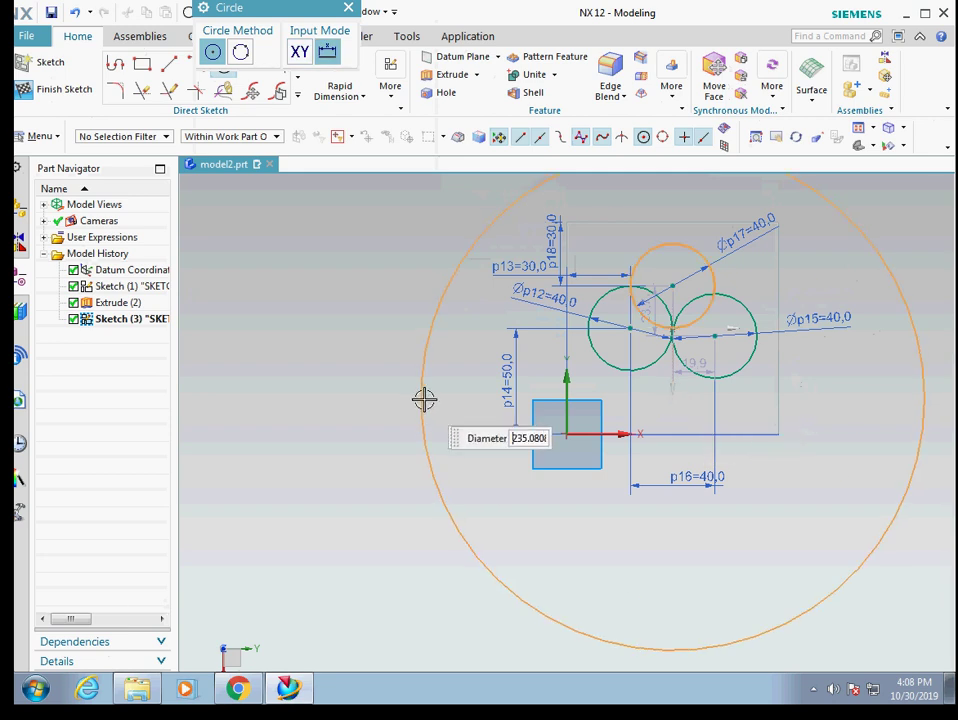
left_click(638, 433)
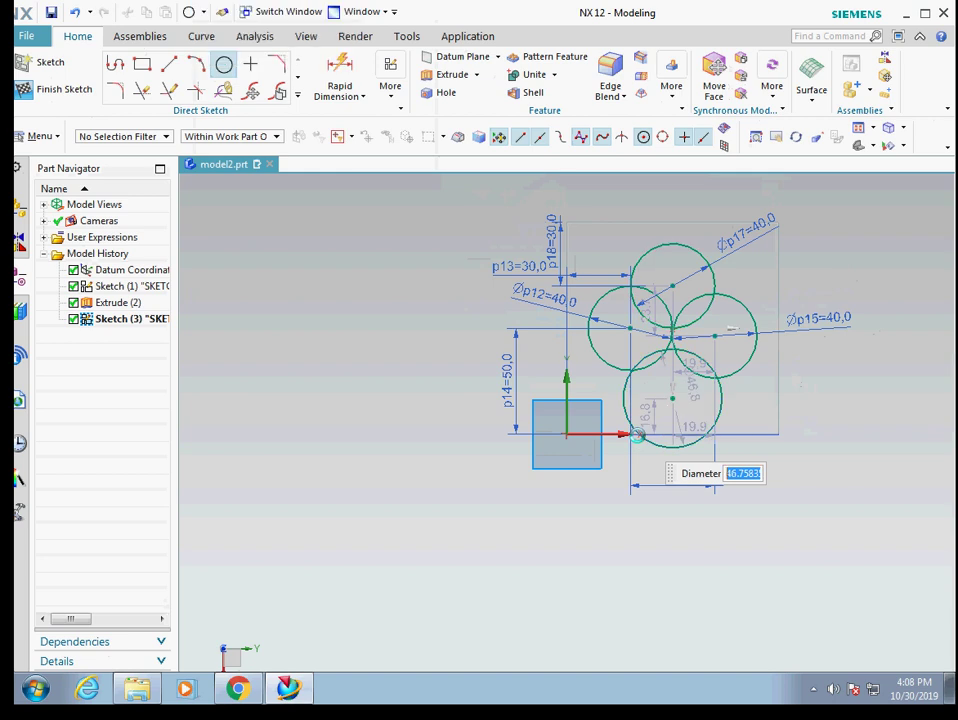
left_click(348, 8)
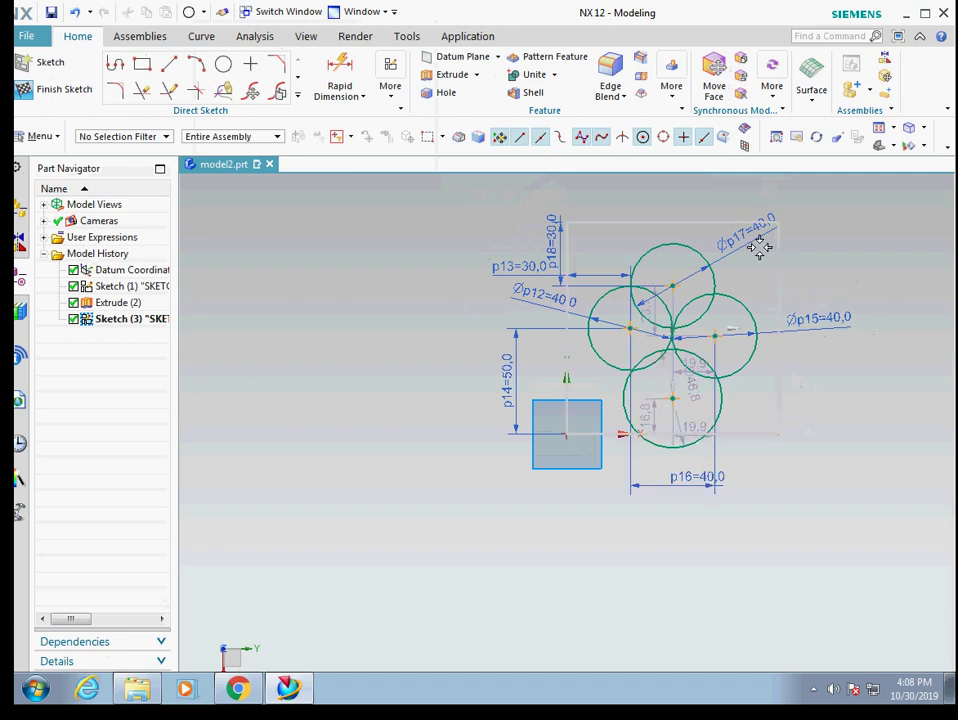
Set the lower circle's diameter to 40 mm and its centre's distance from the face's lower edge to 30 mm.
scroll(759, 246, "up", 3)
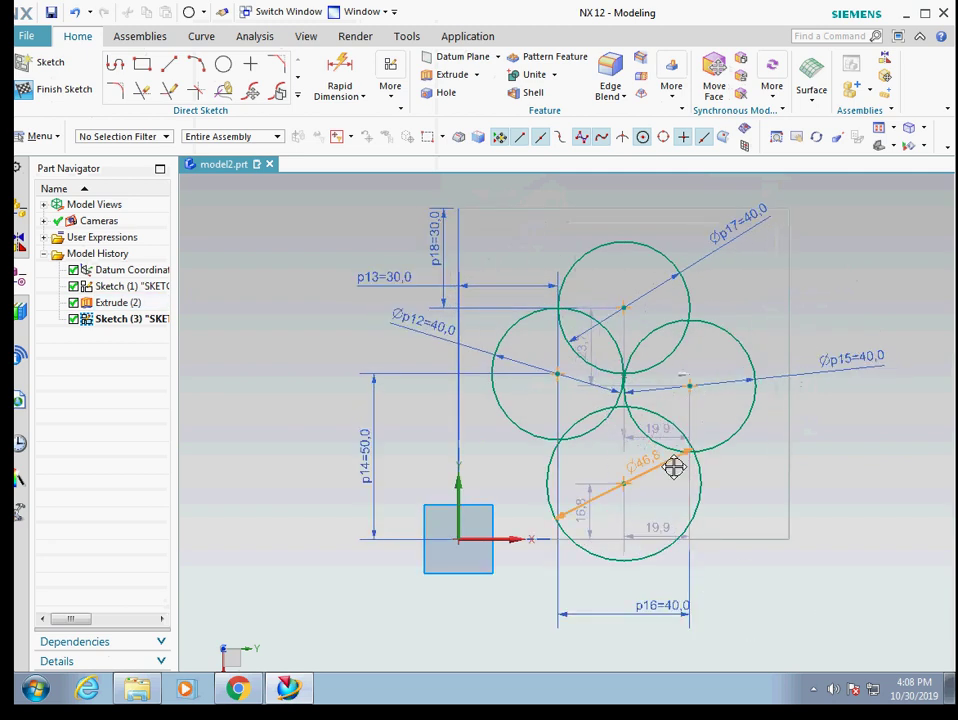
double_click(760, 476)
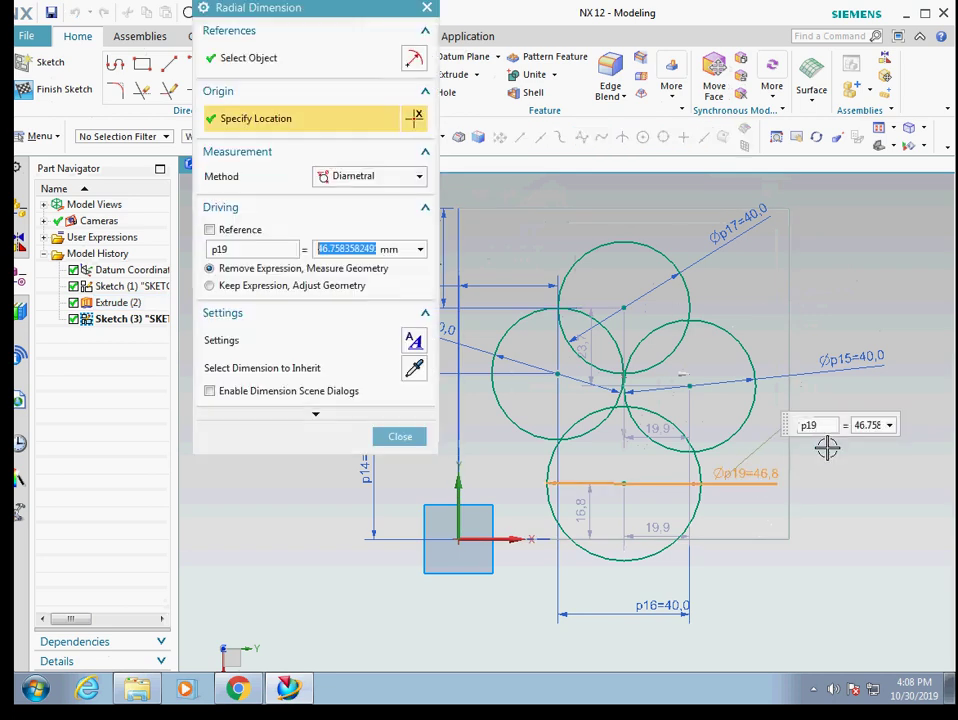
type("40")
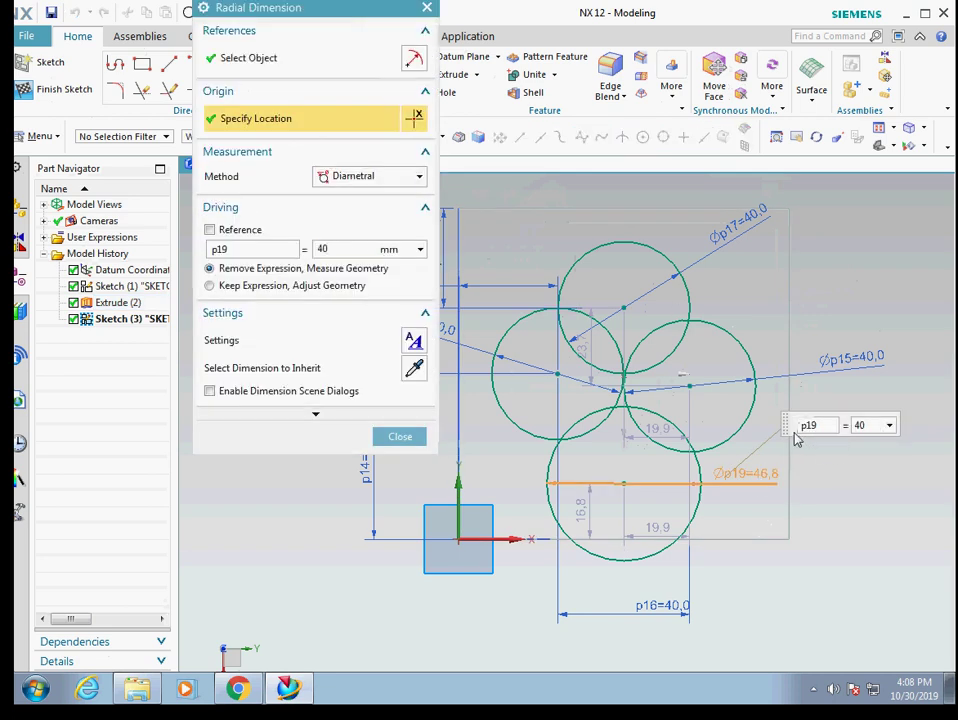
left_click(417, 437)
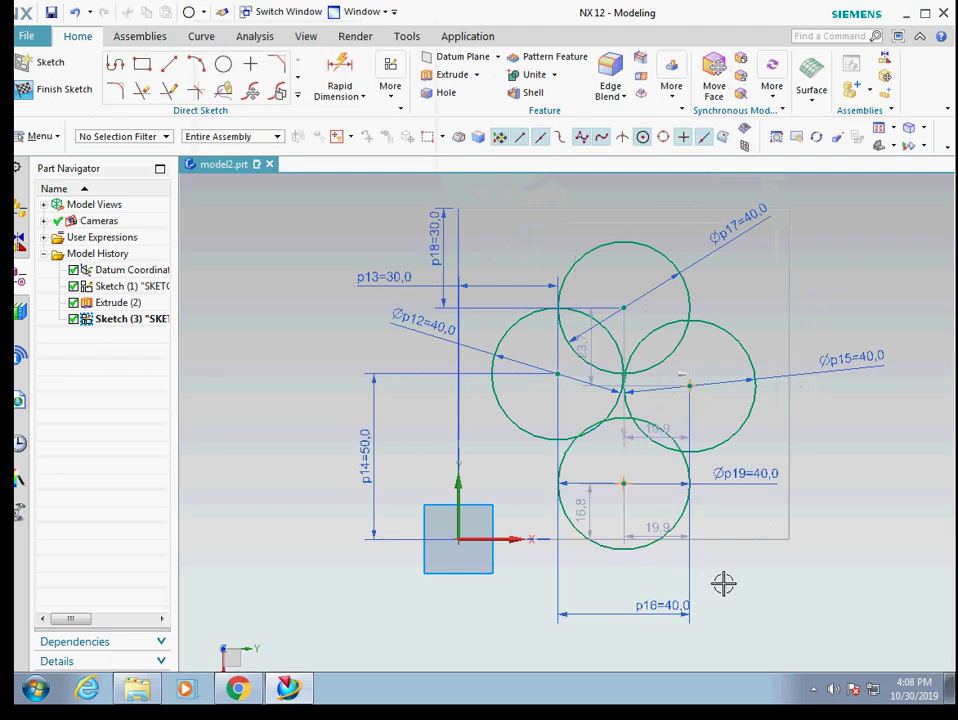
double_click(585, 505)
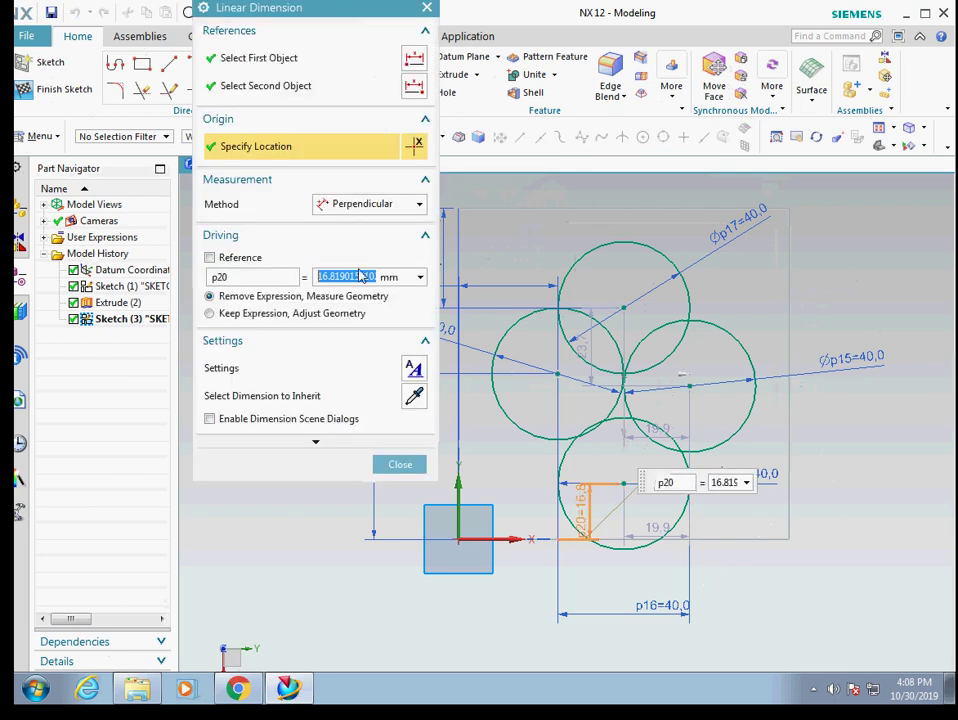
type("30")
left_click(396, 466)
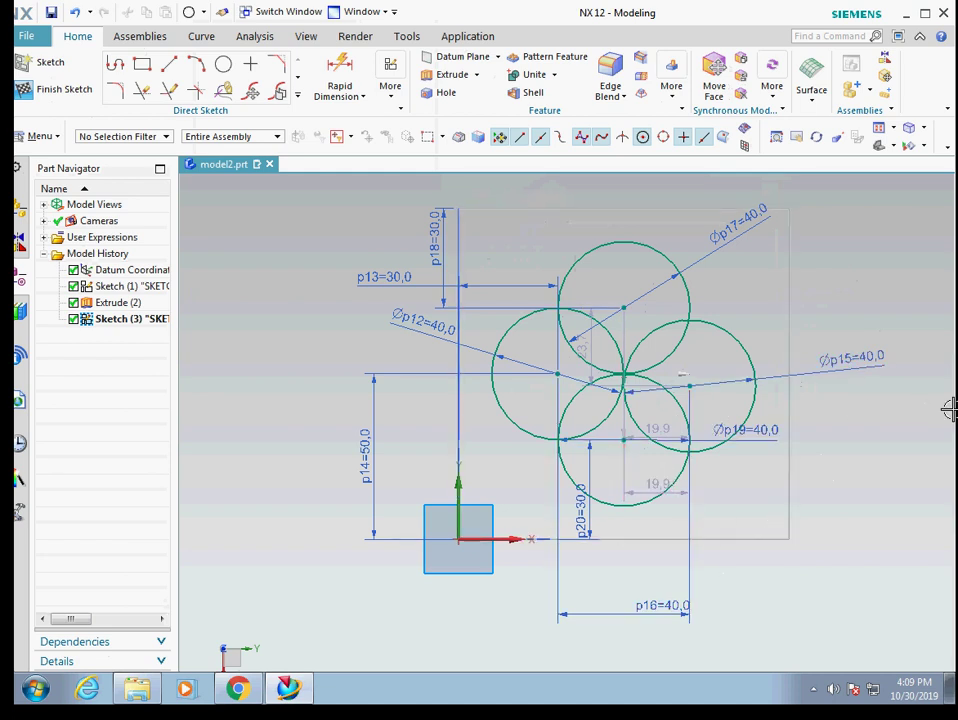
Trim away the inner arcs of the four overlapping circles with Quick Trim, leaving only the outer four-lobed contour.
left_click(143, 91)
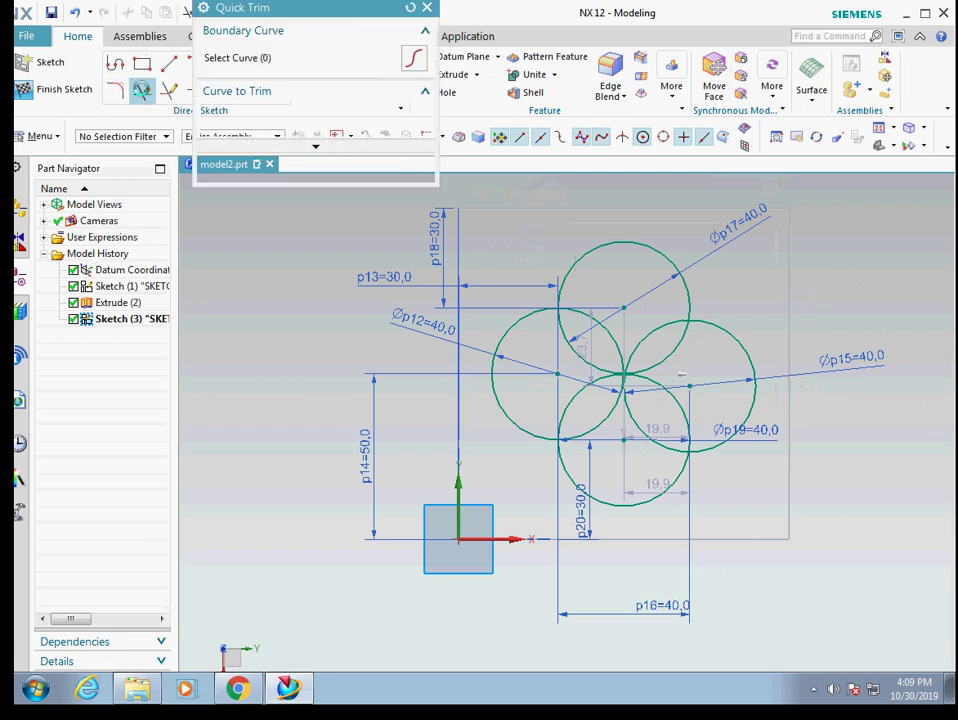
left_click(590, 360)
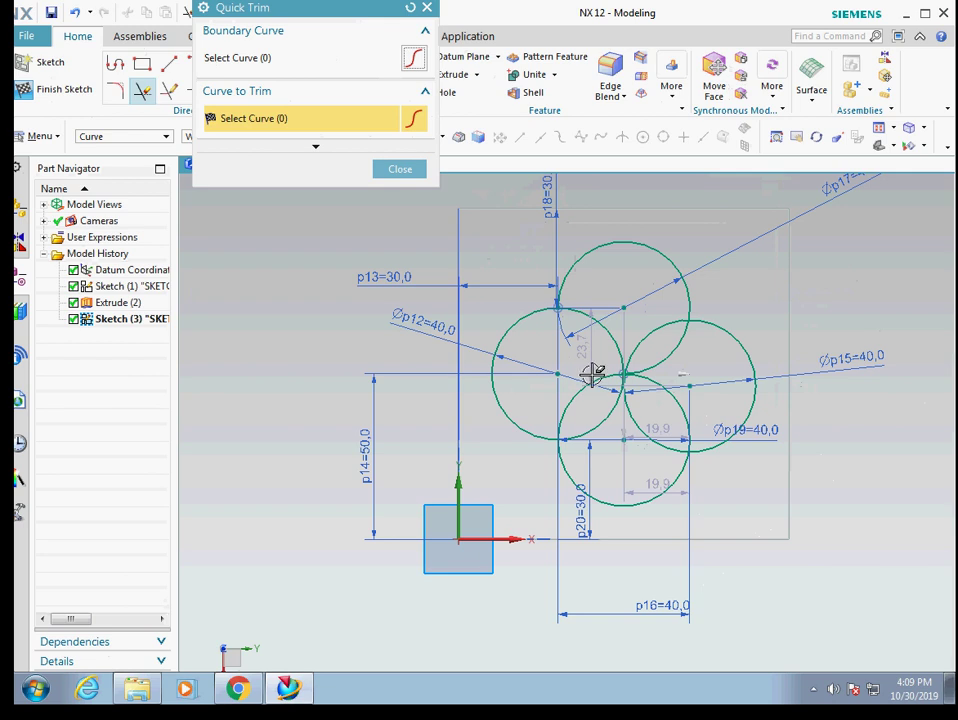
left_click(580, 402)
left_click(605, 419)
left_click(630, 414)
left_click(651, 381)
left_click(654, 363)
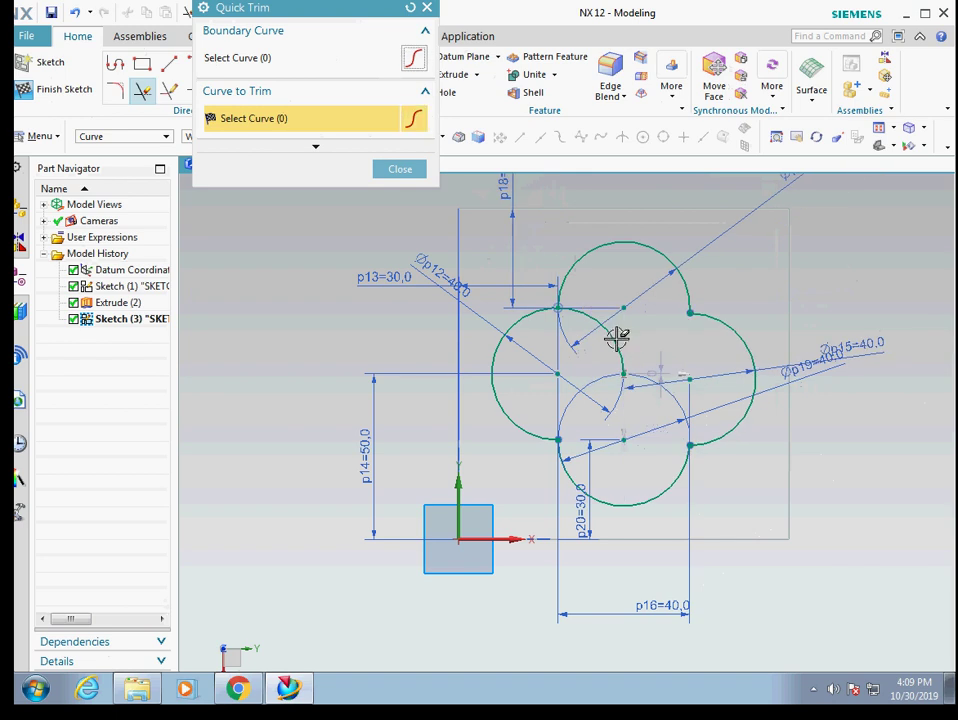
left_click(614, 337)
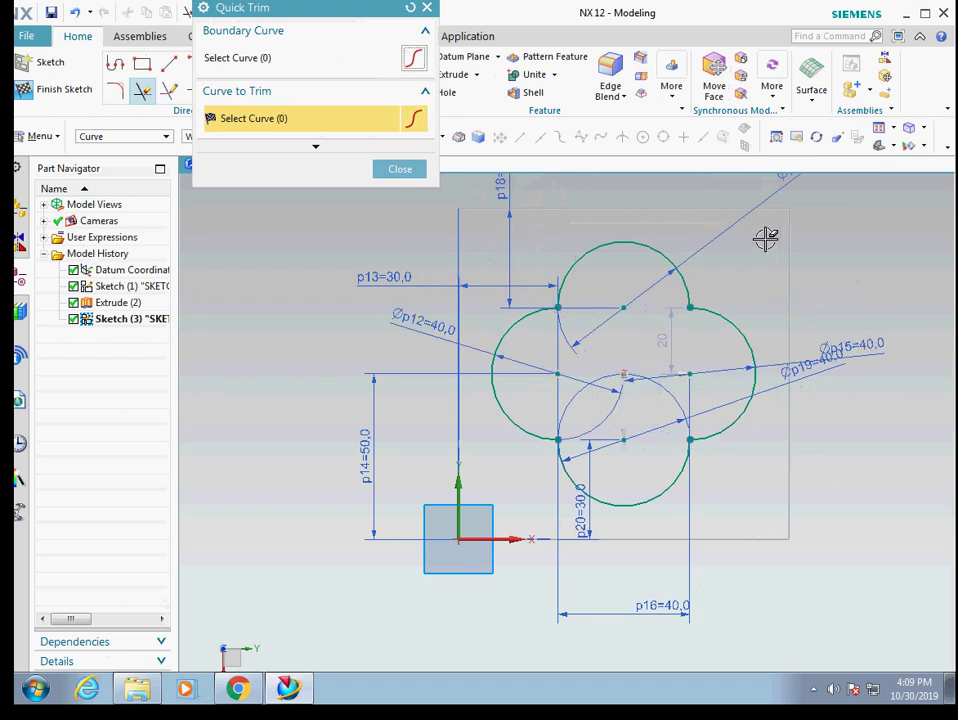
Close Quick Trim and finish the four-lobed sketch on the block's upper face.
left_click(409, 174)
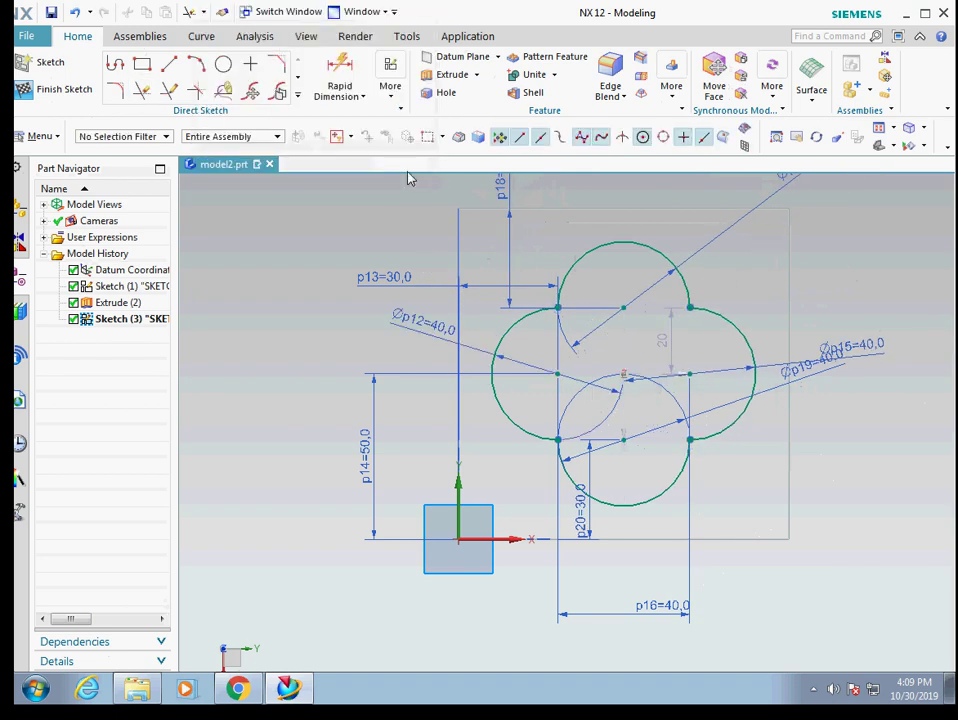
left_click(76, 90)
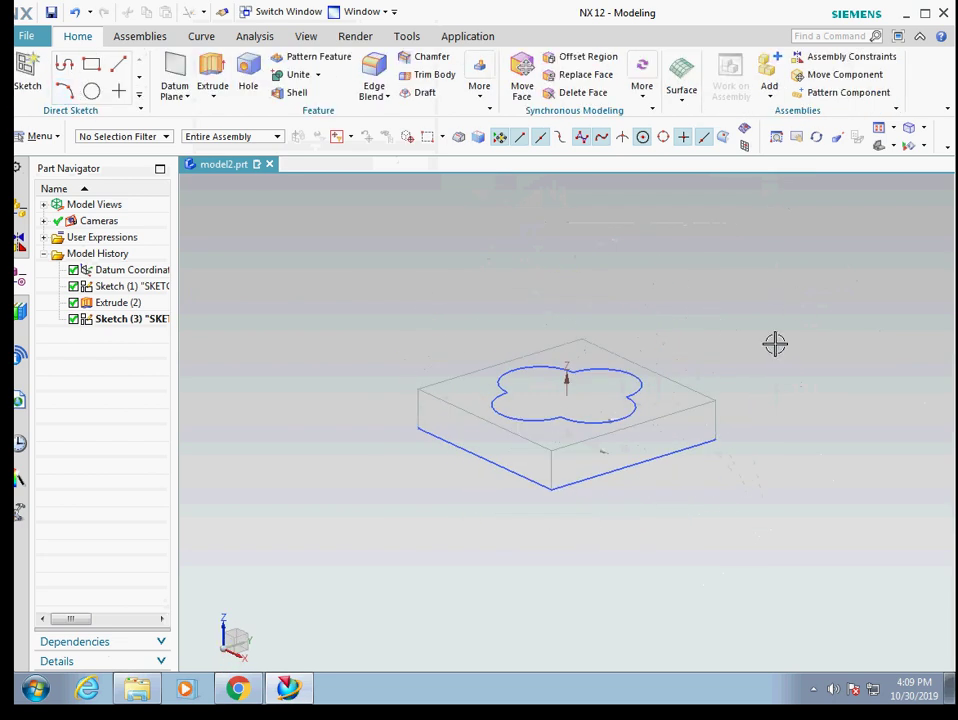
mouse_move(627, 425)
middle_mouse_down()
mouse_move(789, 368)
mouse_move(765, 402)
mouse_move(781, 426)
middle_mouse_up()
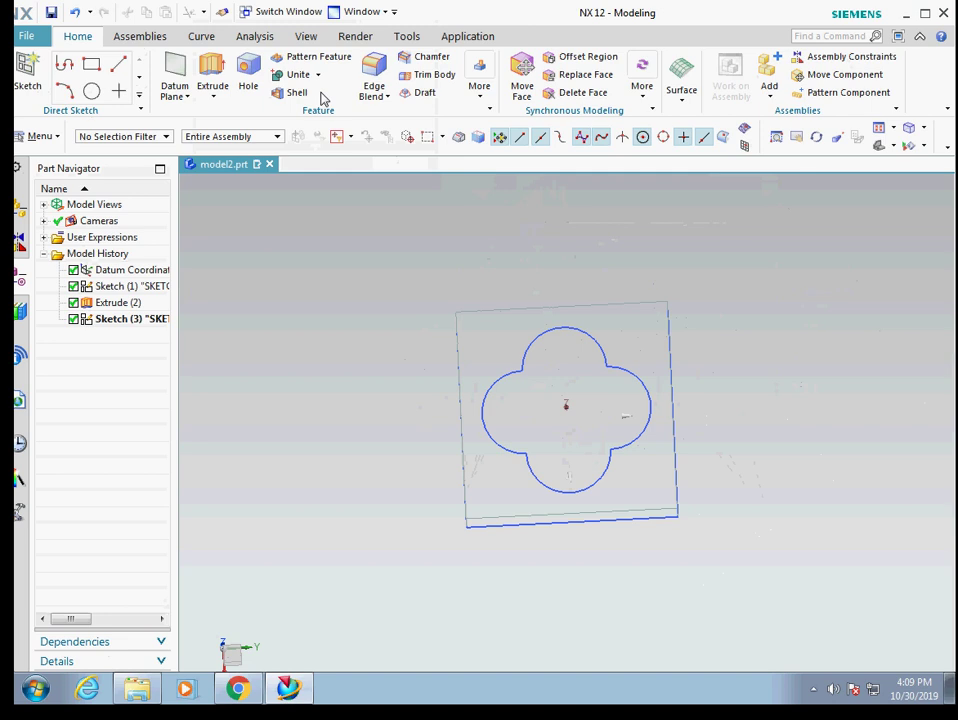
Start an Extrude of the four-lobed profile and switch the model display to Shaded.
left_click(214, 70)
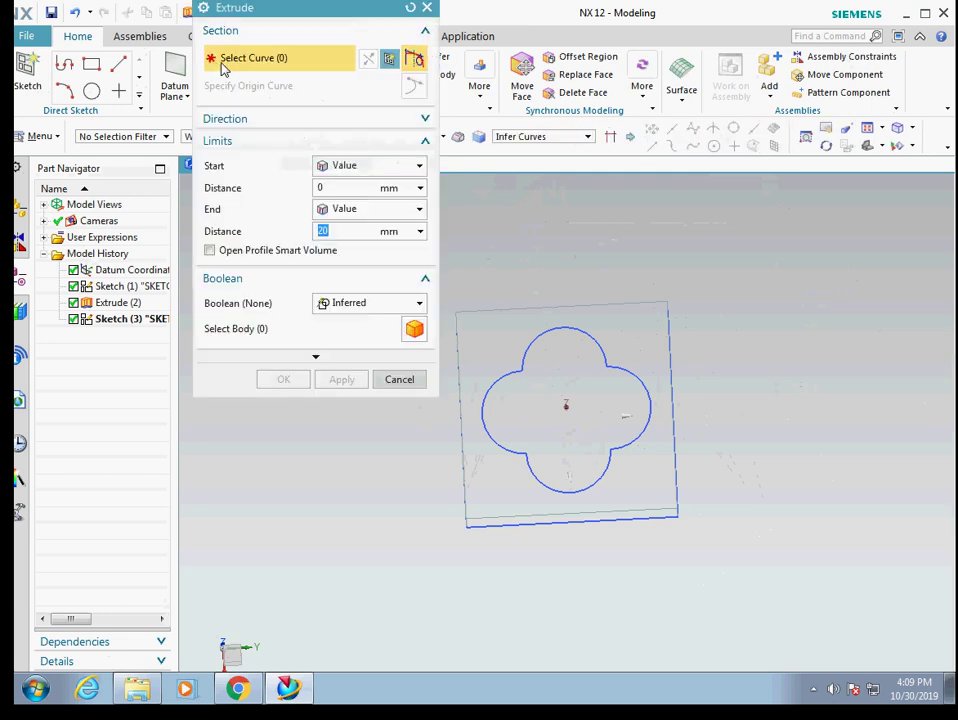
left_click(530, 345)
middle_click_drag(750, 335, 804, 242)
left_click(913, 131)
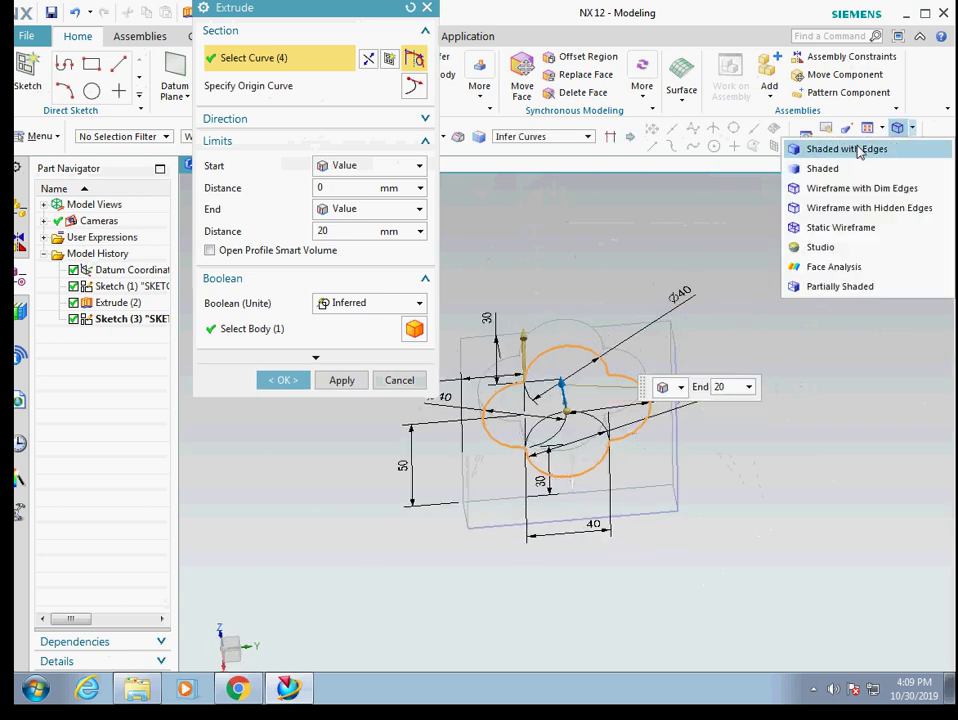
left_click(818, 167)
middle_click_drag(738, 472, 718, 447)
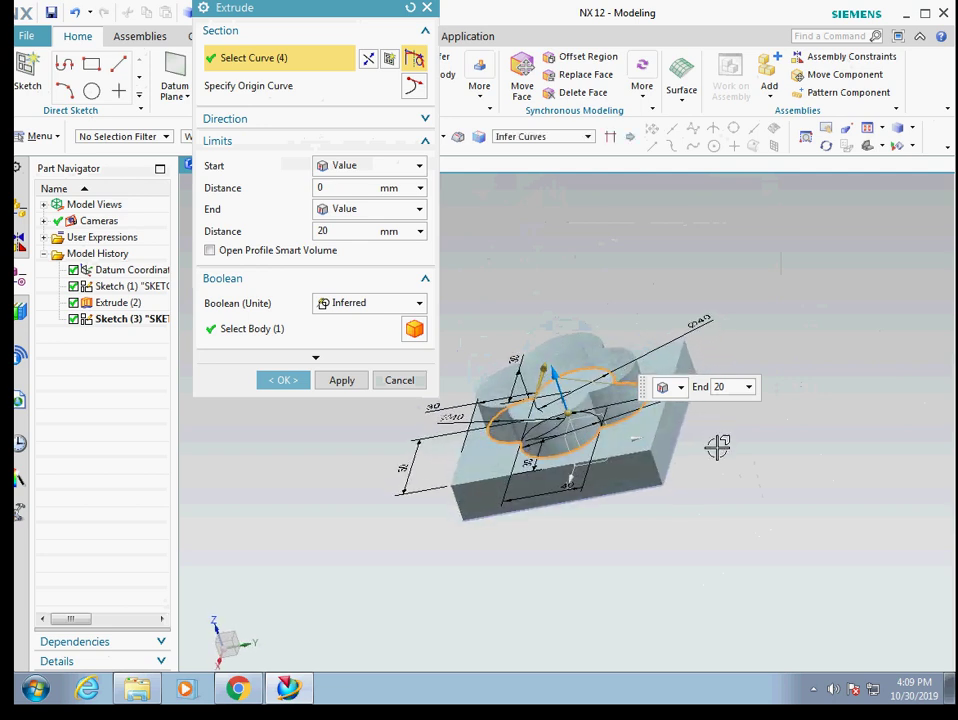
Reverse the extrusion into the block, set its end distance to 10 mm, and subtract it to cut the four-lobed pocket.
double_click(556, 373)
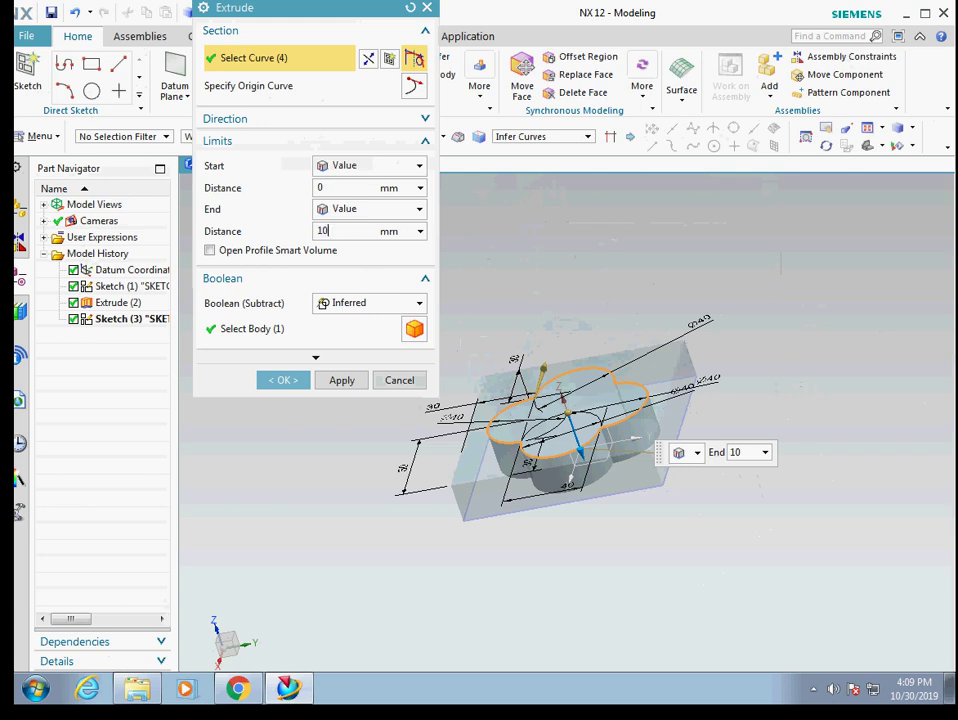
left_click(362, 306)
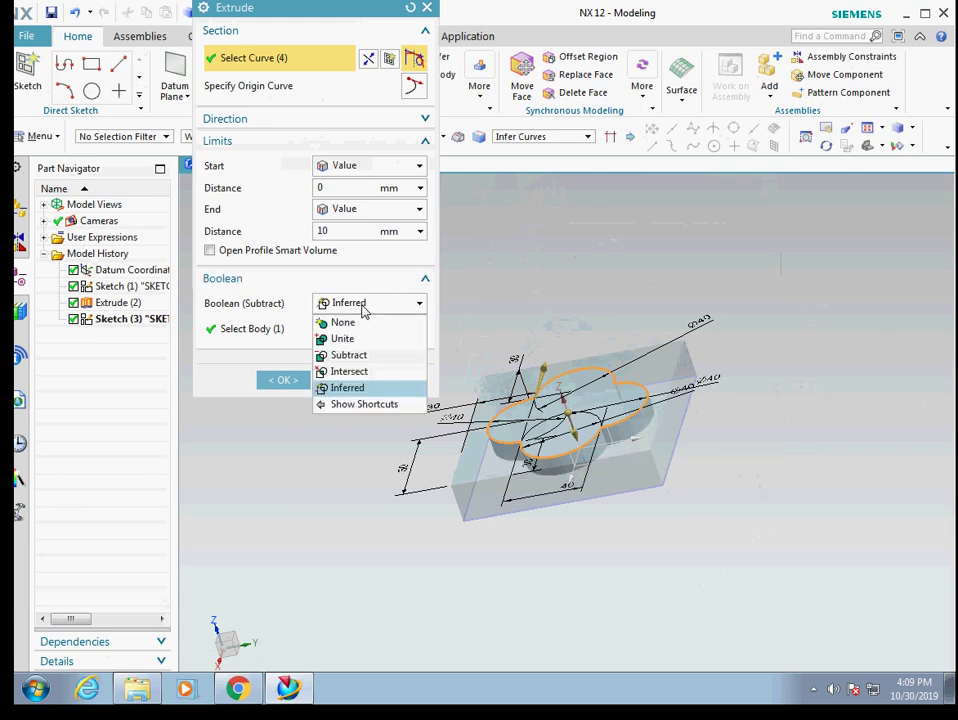
left_click(352, 355)
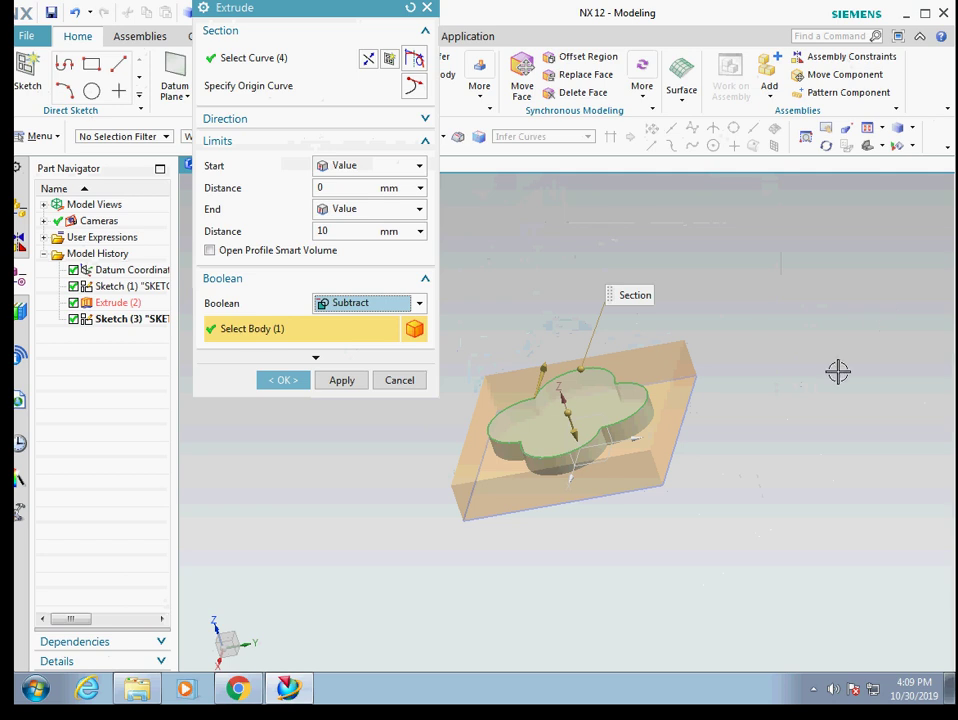
mouse_move(843, 375)
middle_mouse_down()
mouse_move(851, 404)
mouse_move(804, 378)
mouse_move(841, 394)
middle_mouse_up()
left_click(284, 380)
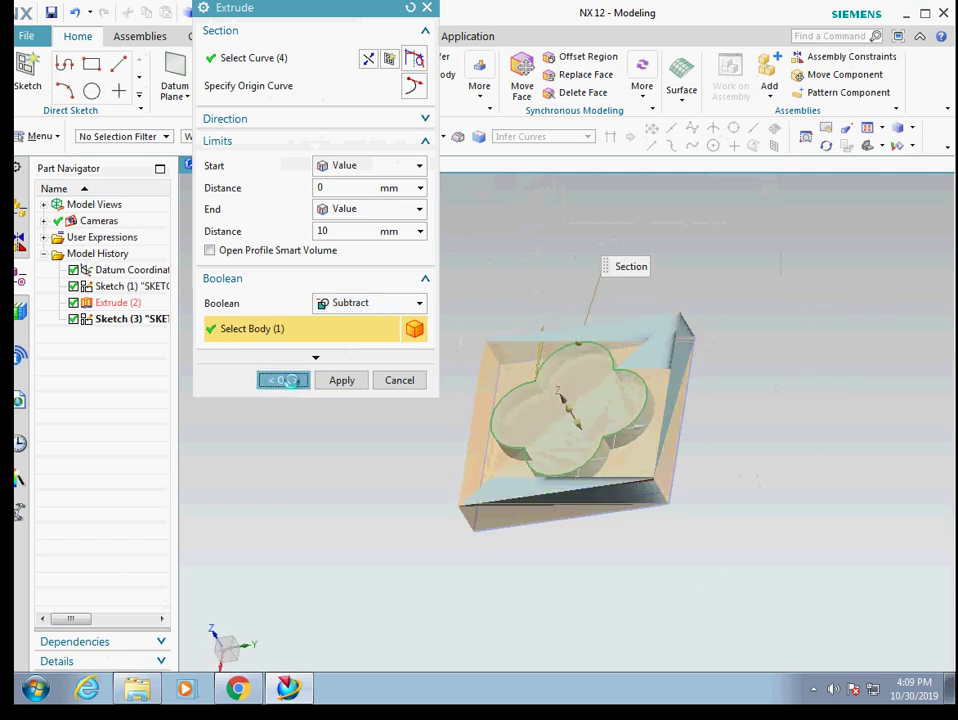
Save the part as model2.prt in D:\julias.
middle_click_drag(743, 388, 725, 362)
left_click(50, 12)
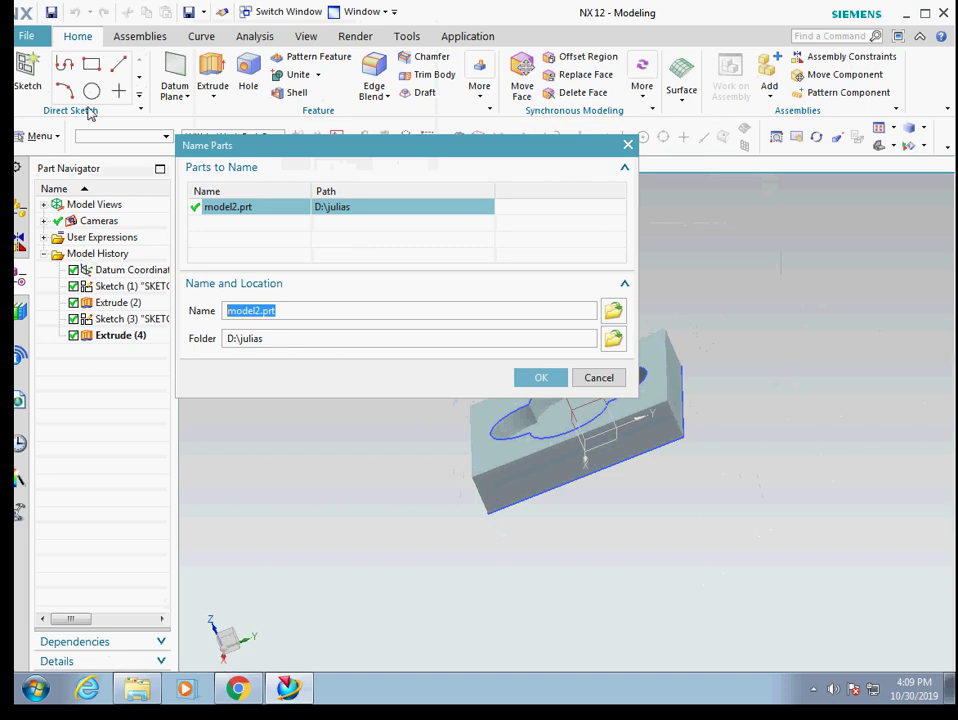
left_click(545, 381)
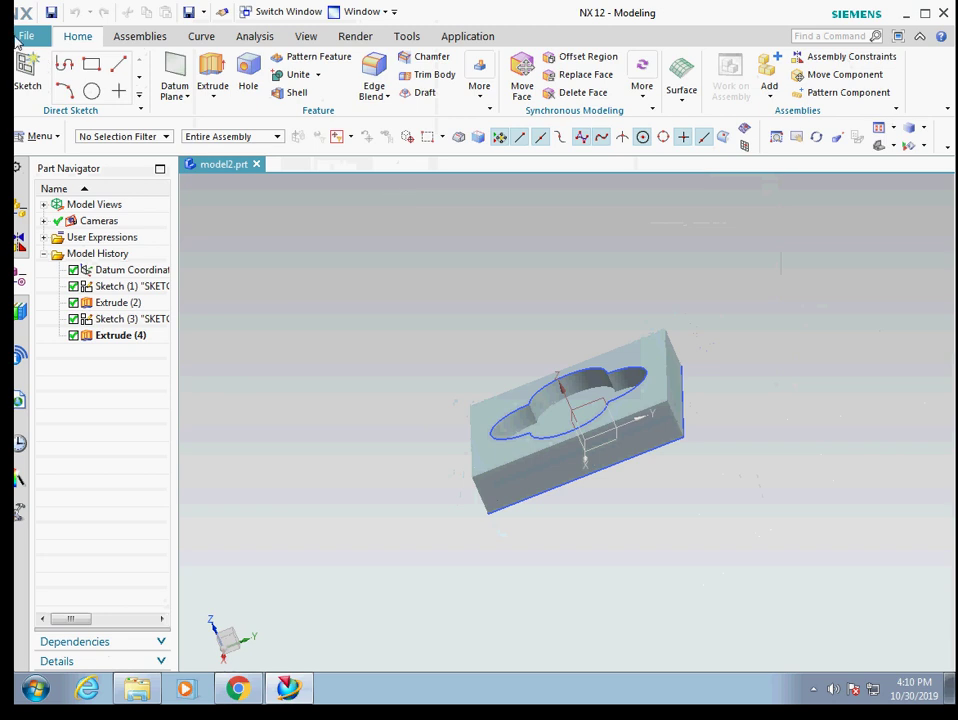
Switch to the Manufacturing application with the cam_general configuration and a mill_planar setup.
left_click(485, 36)
left_click(323, 64)
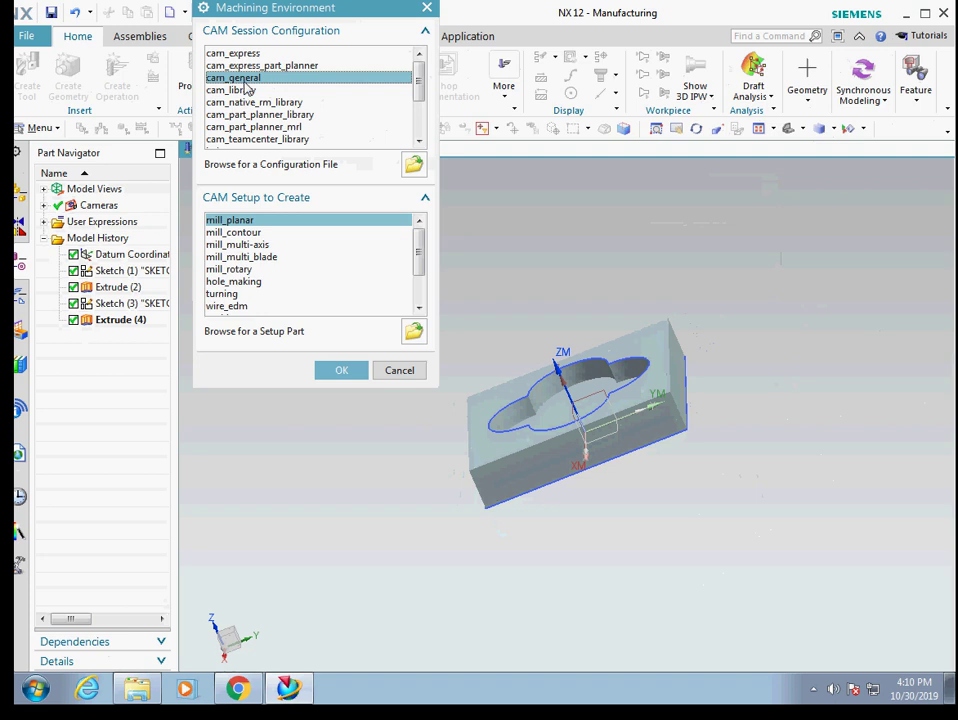
left_click(333, 375)
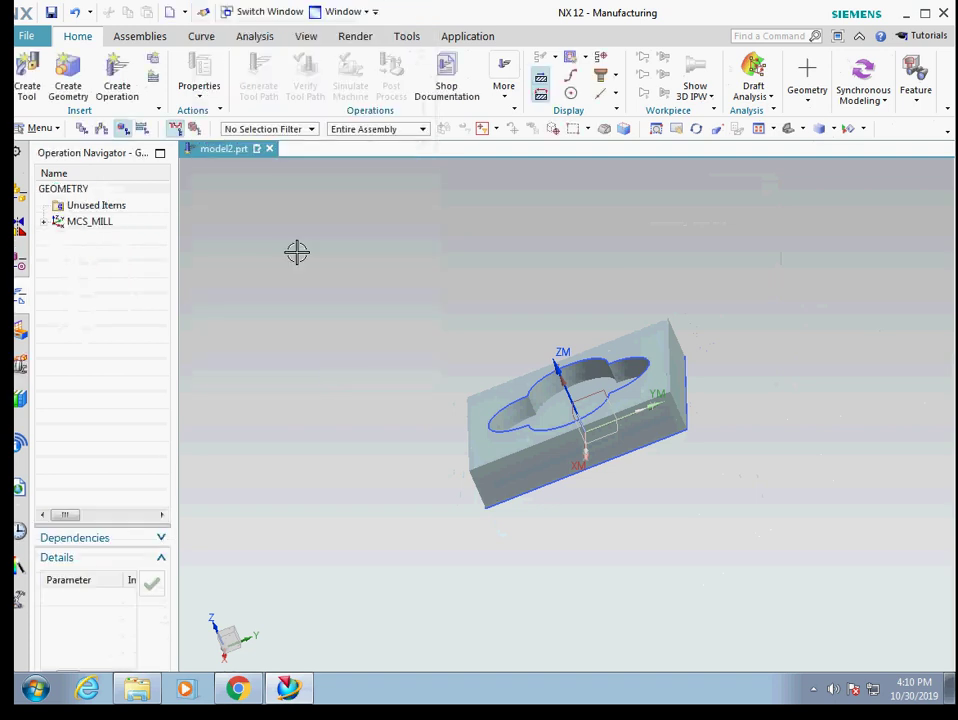
Open the WORKPIECE geometry under MCS_MILL and specify the pocketed block as the part.
left_click(43, 223)
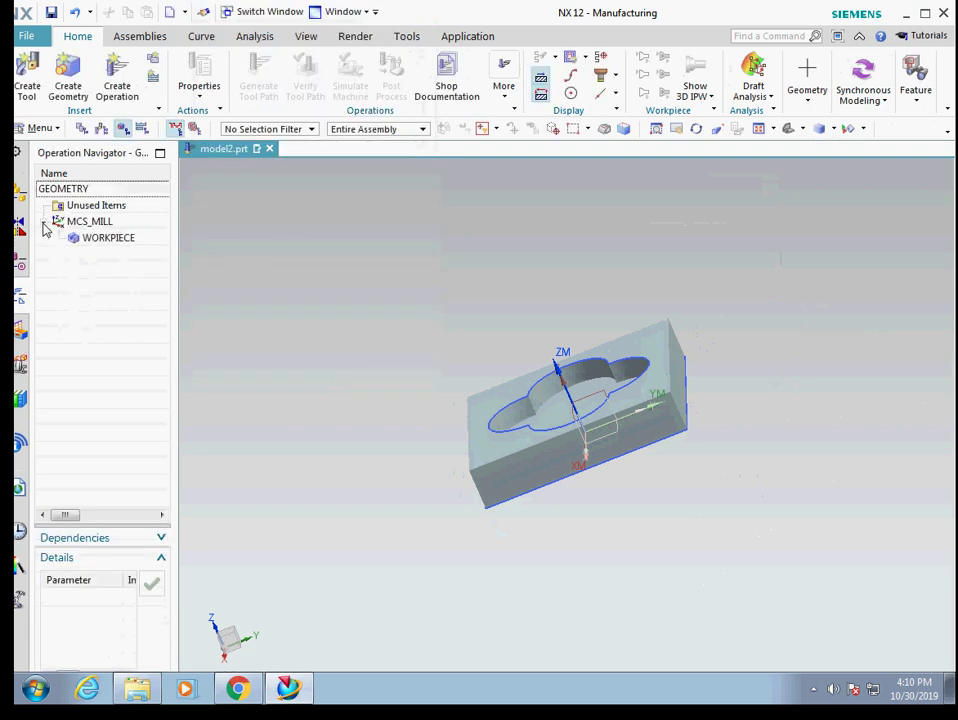
double_click(110, 237)
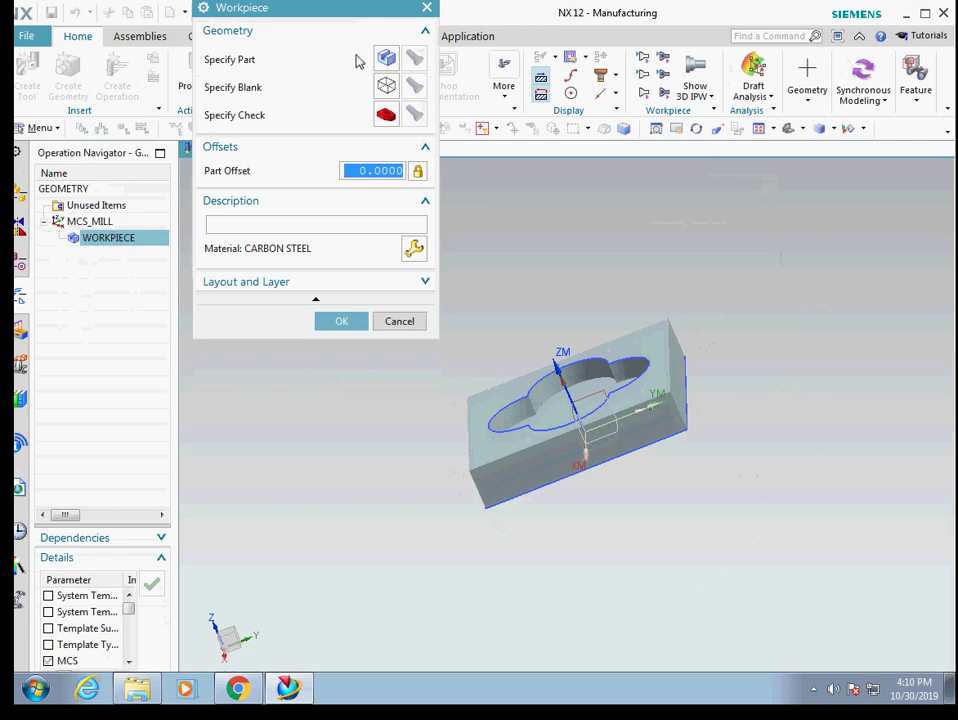
left_click(386, 58)
left_click(645, 365)
left_click(338, 190)
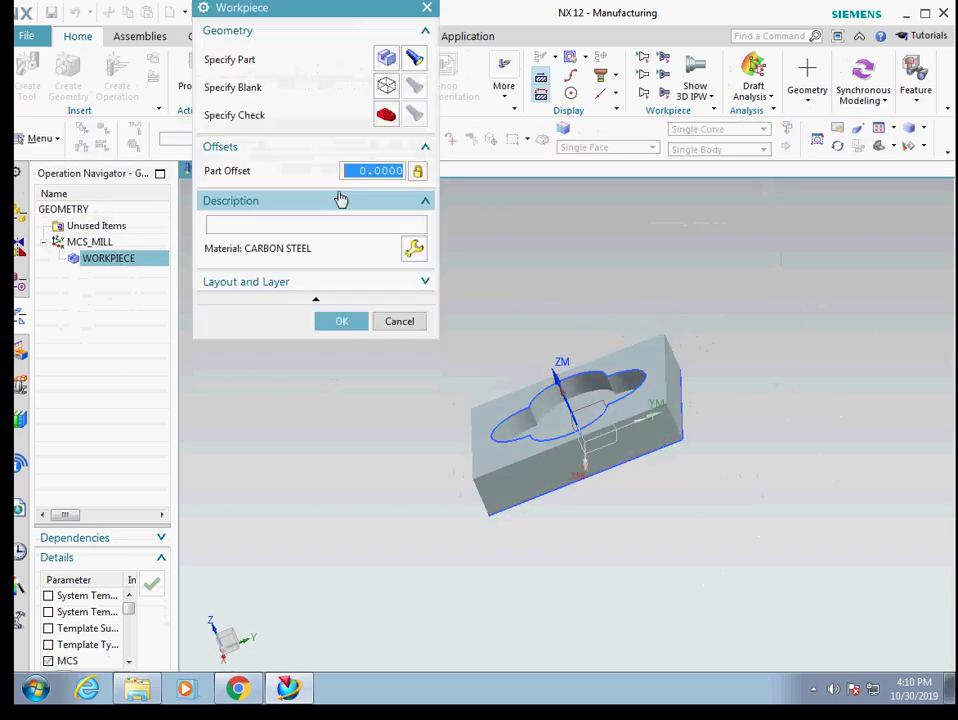
Define the workpiece blank as a Bounding Block with zero offsets on all sides and accept the workpiece.
left_click(386, 92)
left_click(338, 55)
left_click(298, 108)
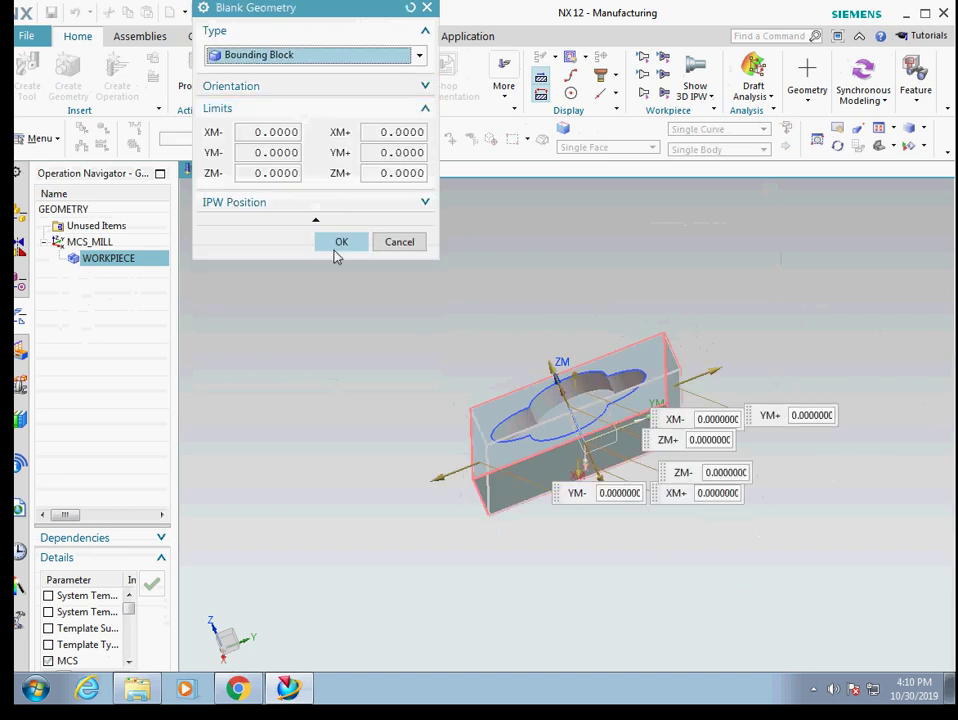
left_click(337, 246)
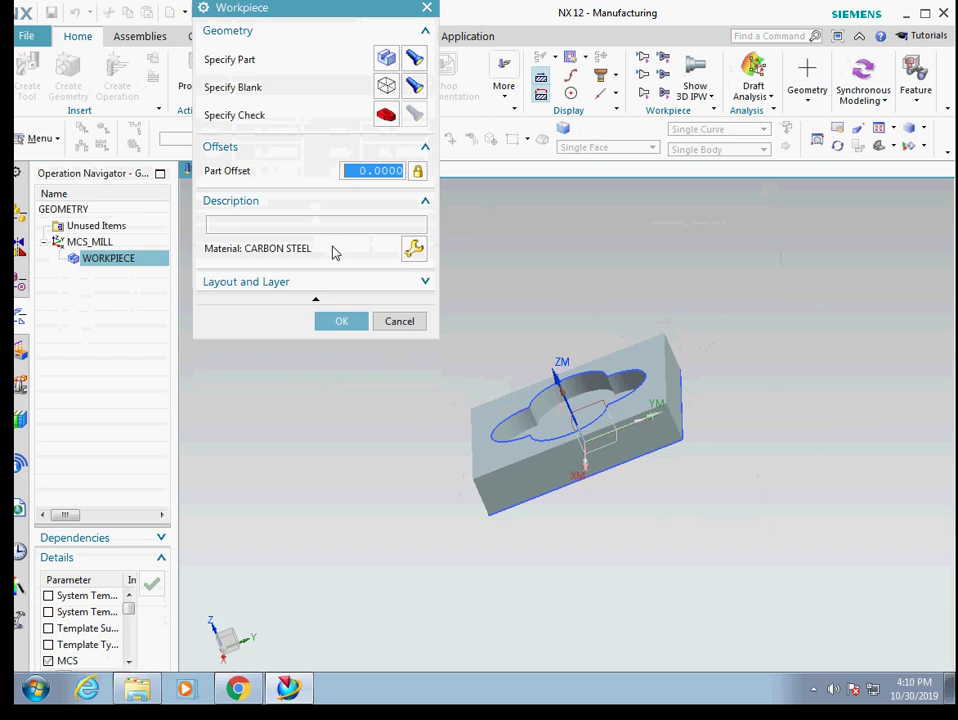
left_click(341, 322)
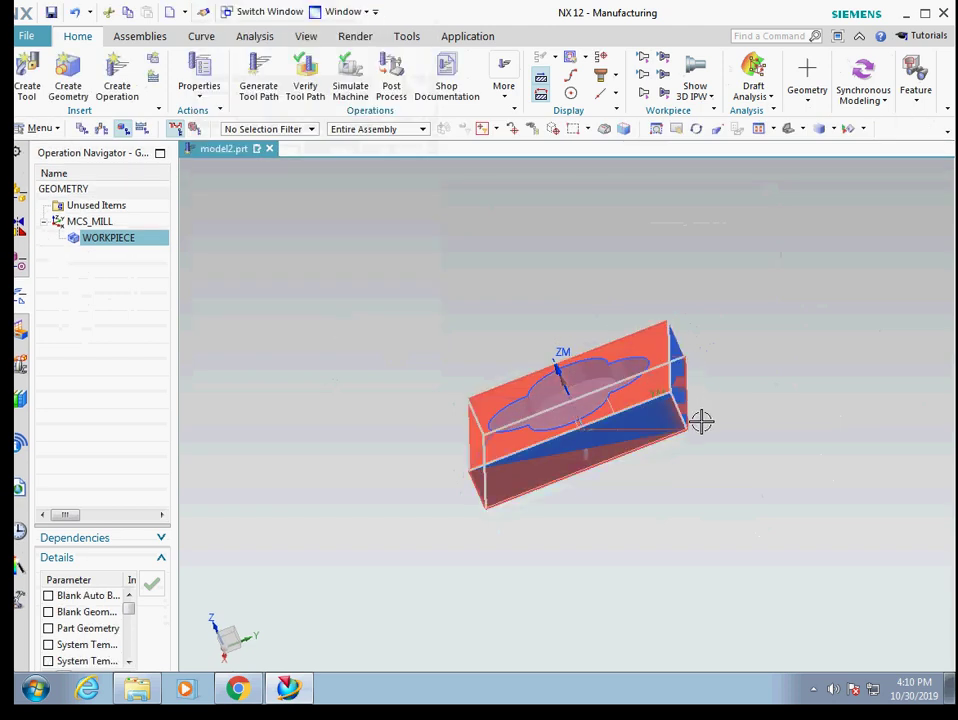
Create a mill_contour operation of subtype CAVITY_MILL using the WORKPIECE geometry and the MILL_FINISH method.
middle_click_drag(791, 417, 737, 425)
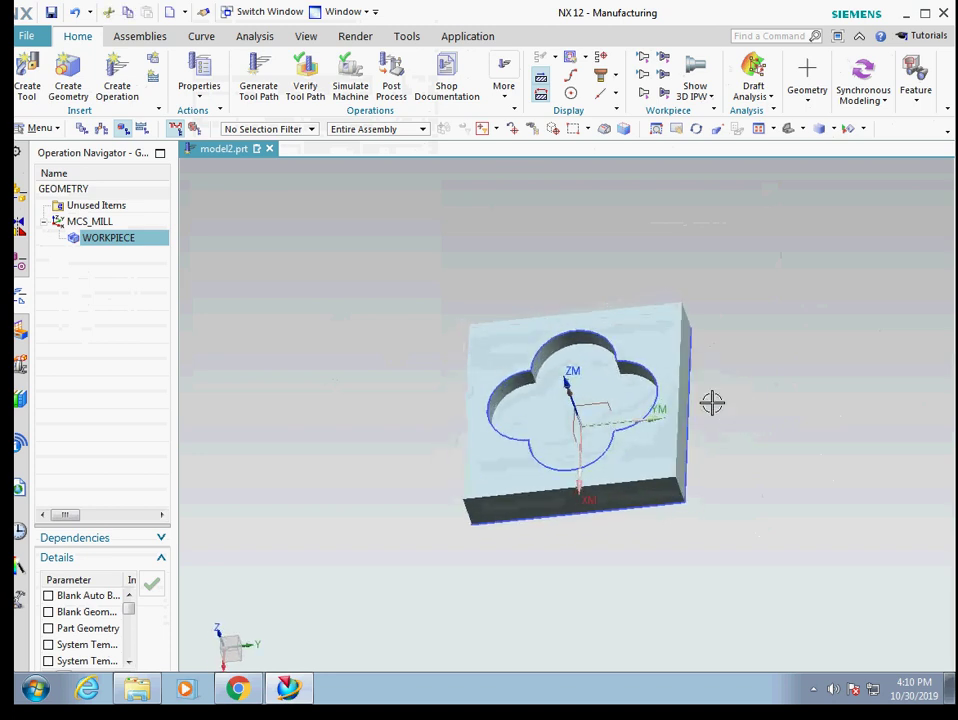
left_click(117, 75)
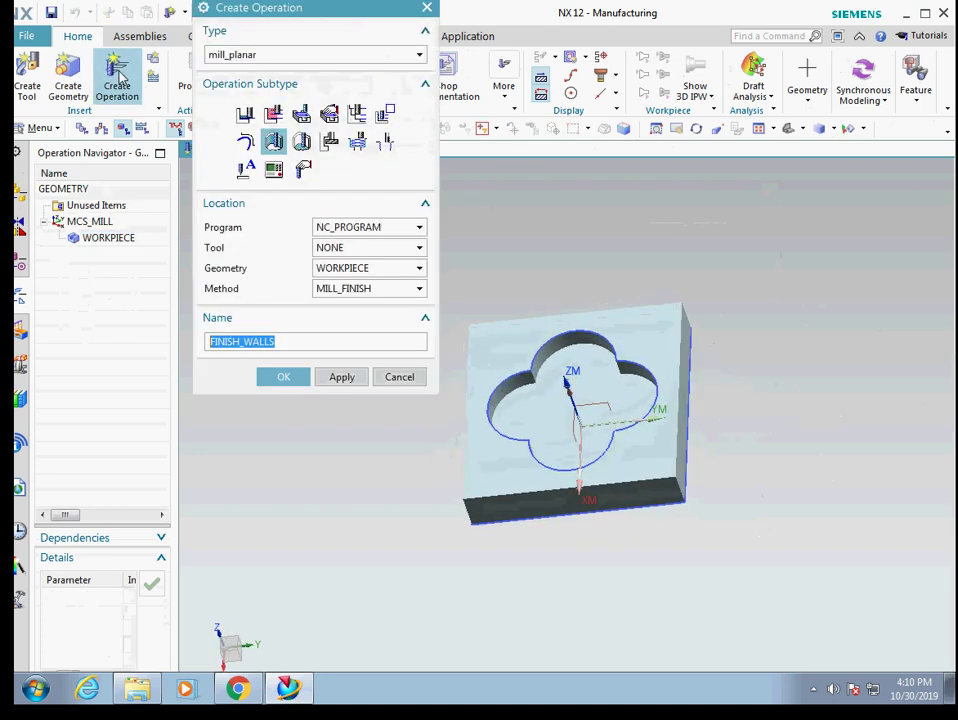
left_click(262, 56)
left_click(238, 87)
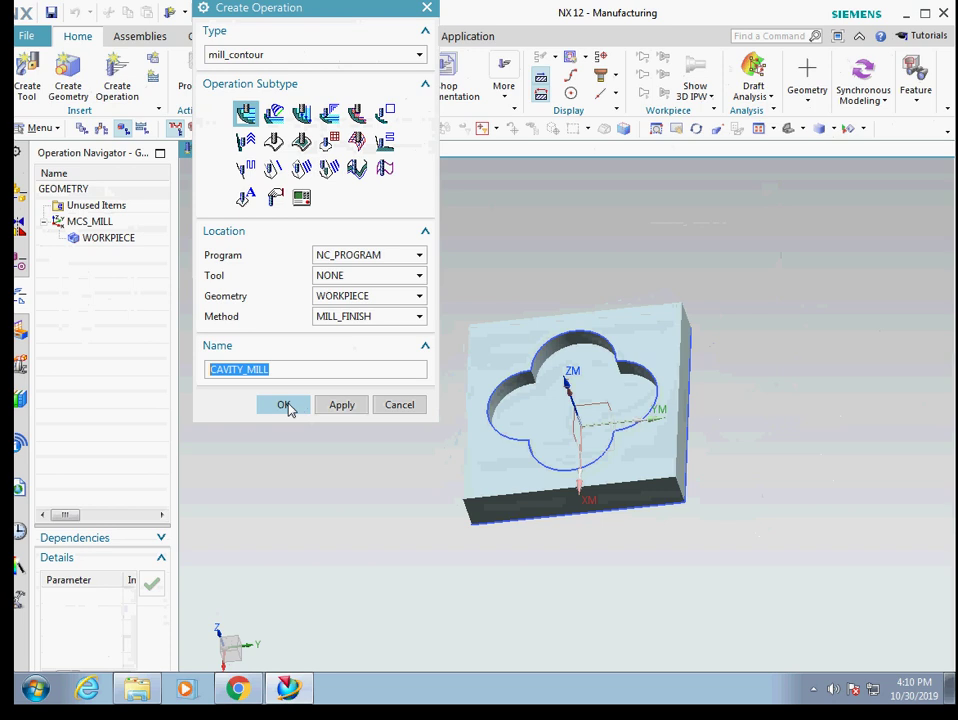
left_click(284, 405)
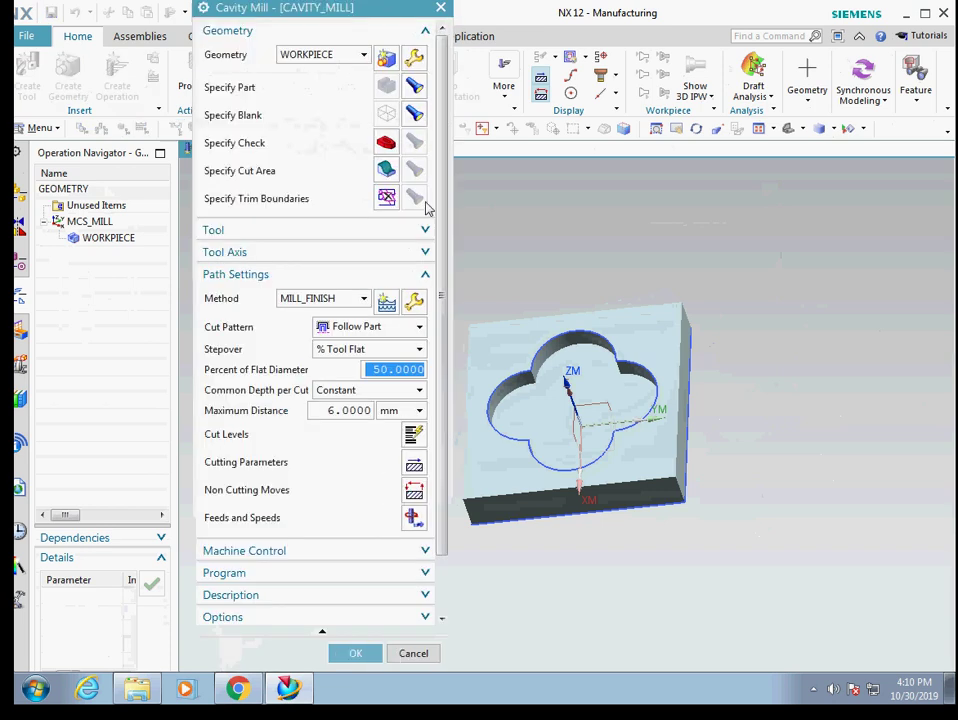
Specify the pocket's floor and its four curved wall faces as the cut area of the Cavity Mill operation.
left_click(387, 171)
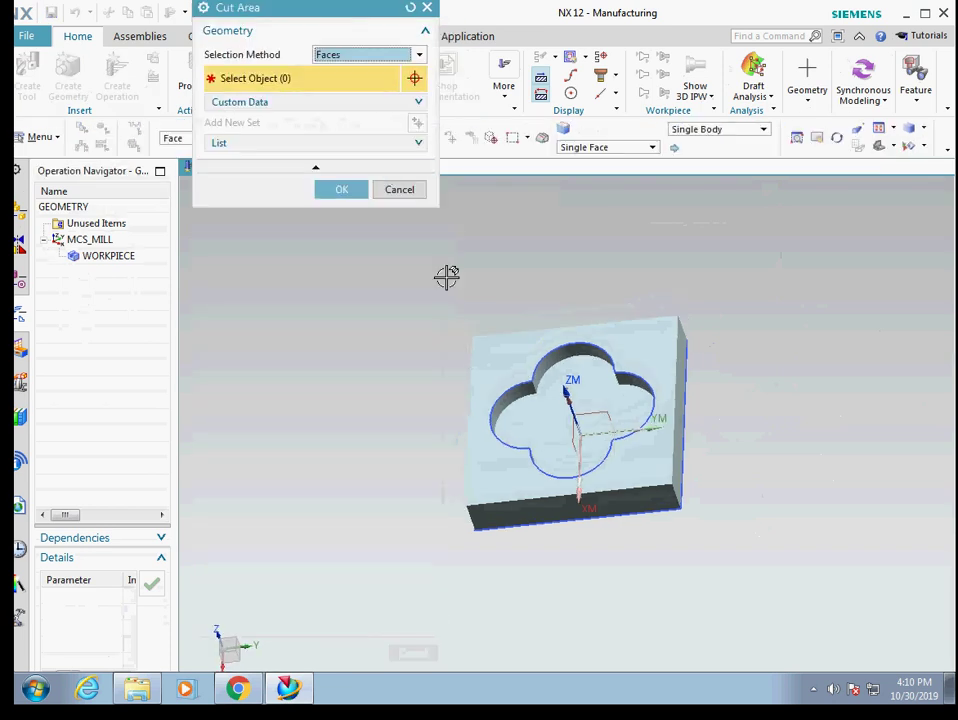
left_click(571, 400)
left_click(571, 345)
left_click(520, 397)
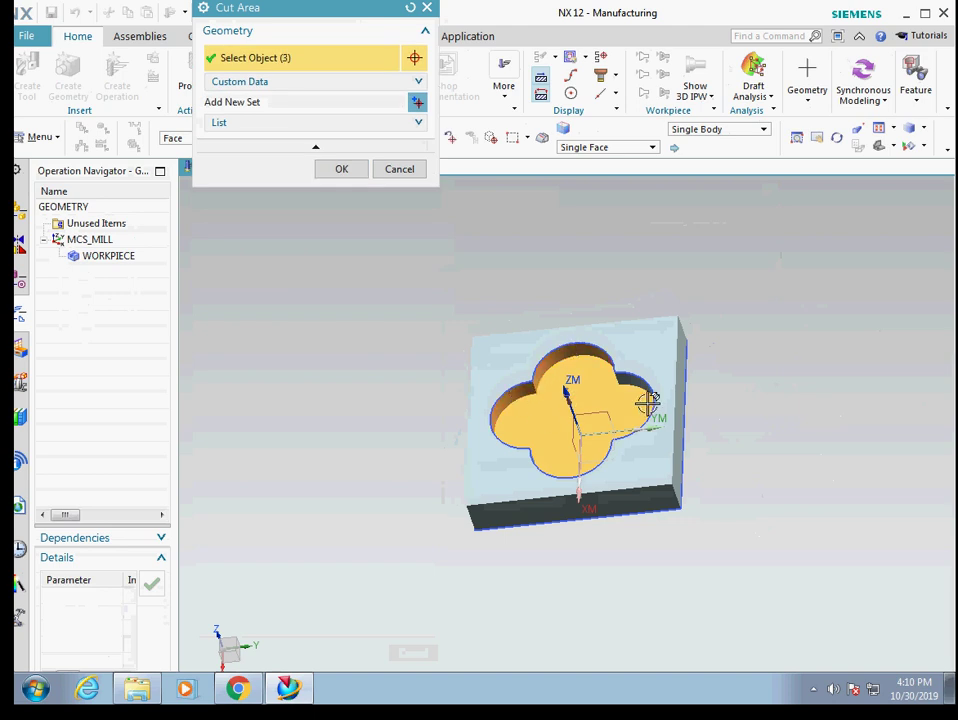
left_click(632, 377)
middle_click_drag(619, 397, 650, 440)
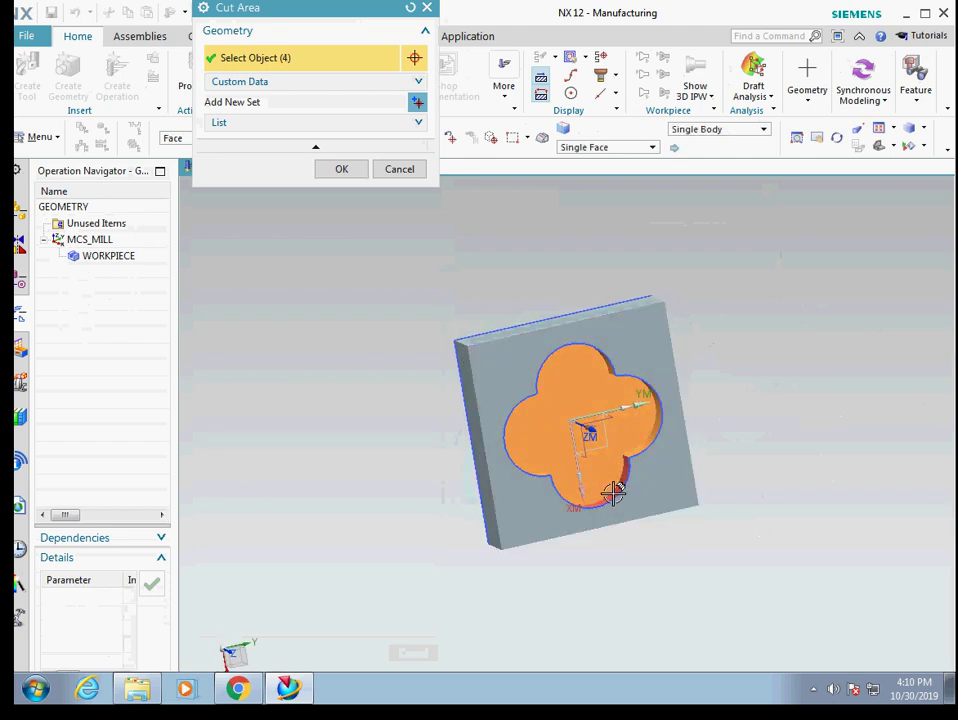
middle_click_drag(592, 401, 565, 344)
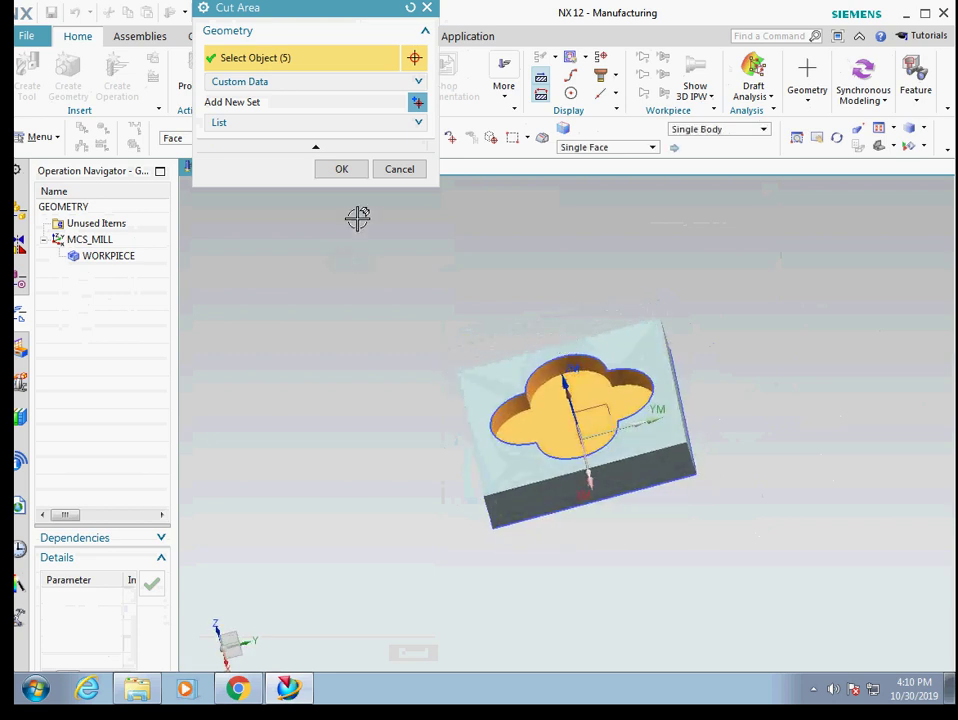
left_click(339, 171)
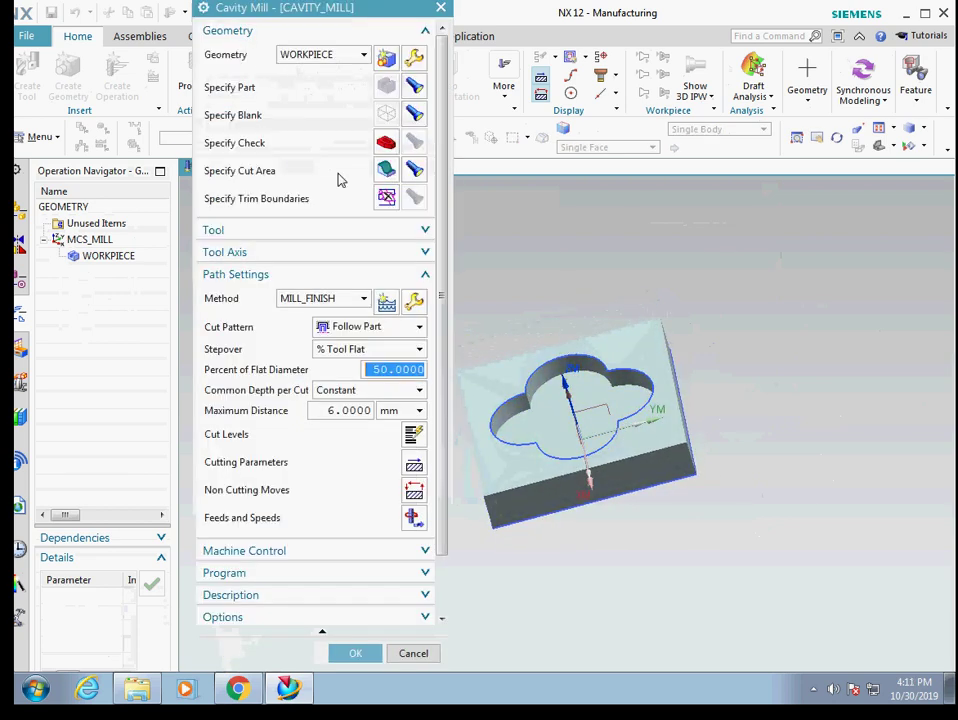
Create a new milling tool for the Cavity Mill operation and start editing its diameter.
left_click(267, 231)
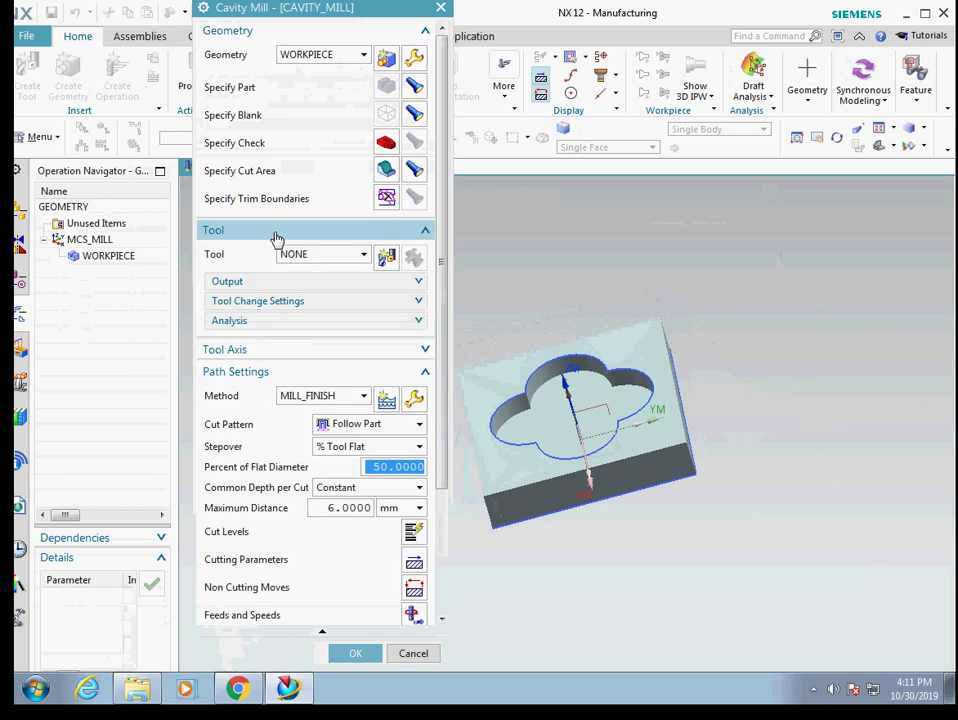
left_click(396, 262)
left_click(248, 175)
left_click(337, 320)
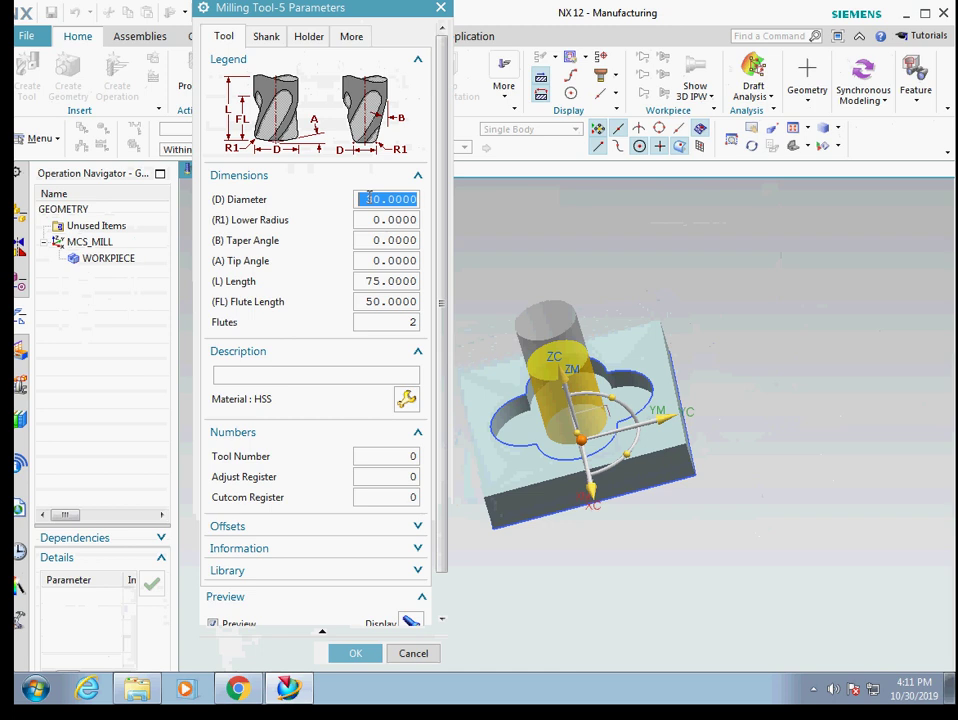
left_click(369, 198)
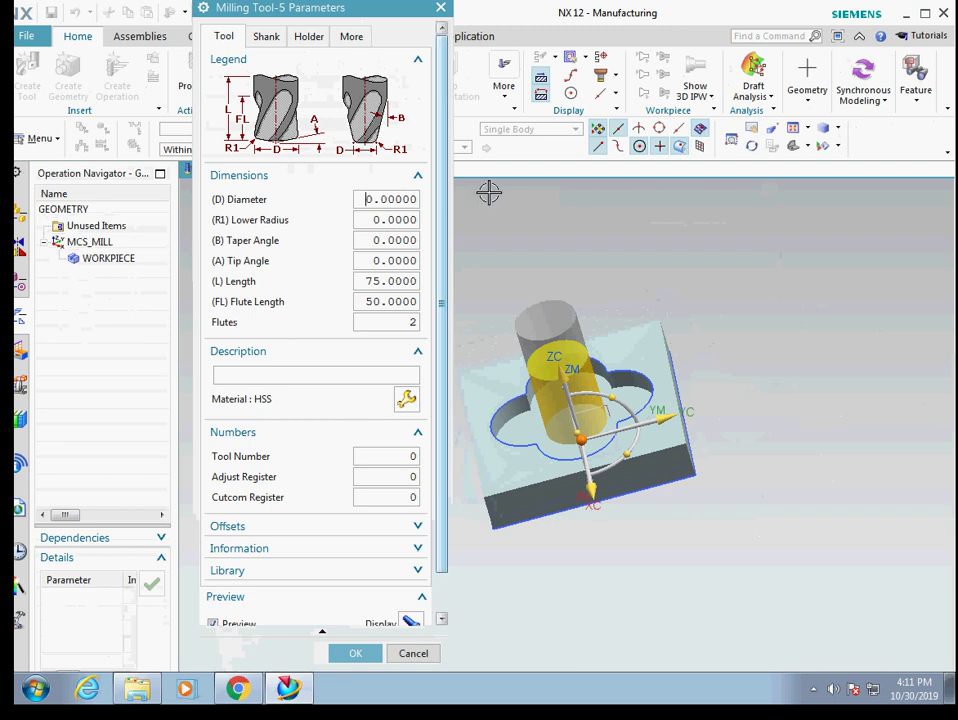